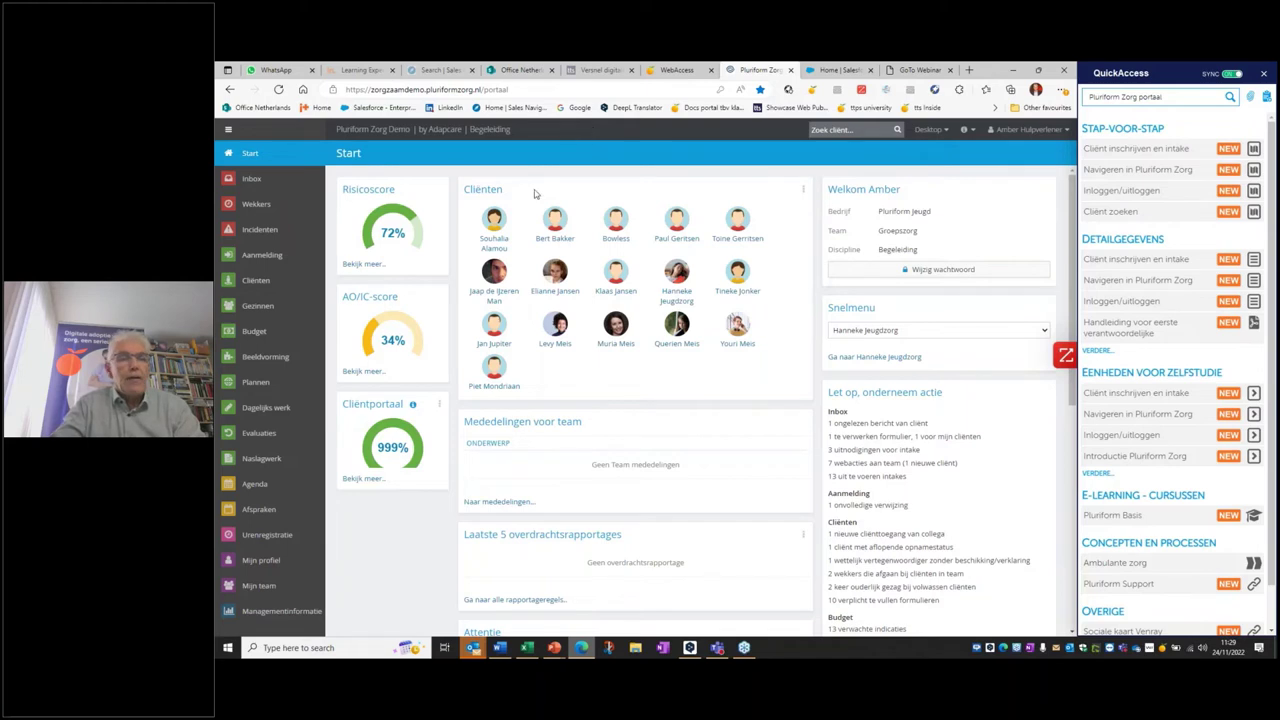
Open the Aanmelding page in Pluriform Zorg and bring up the step-by-step guide Cliënt inschrijven en intake.
click(260, 255)
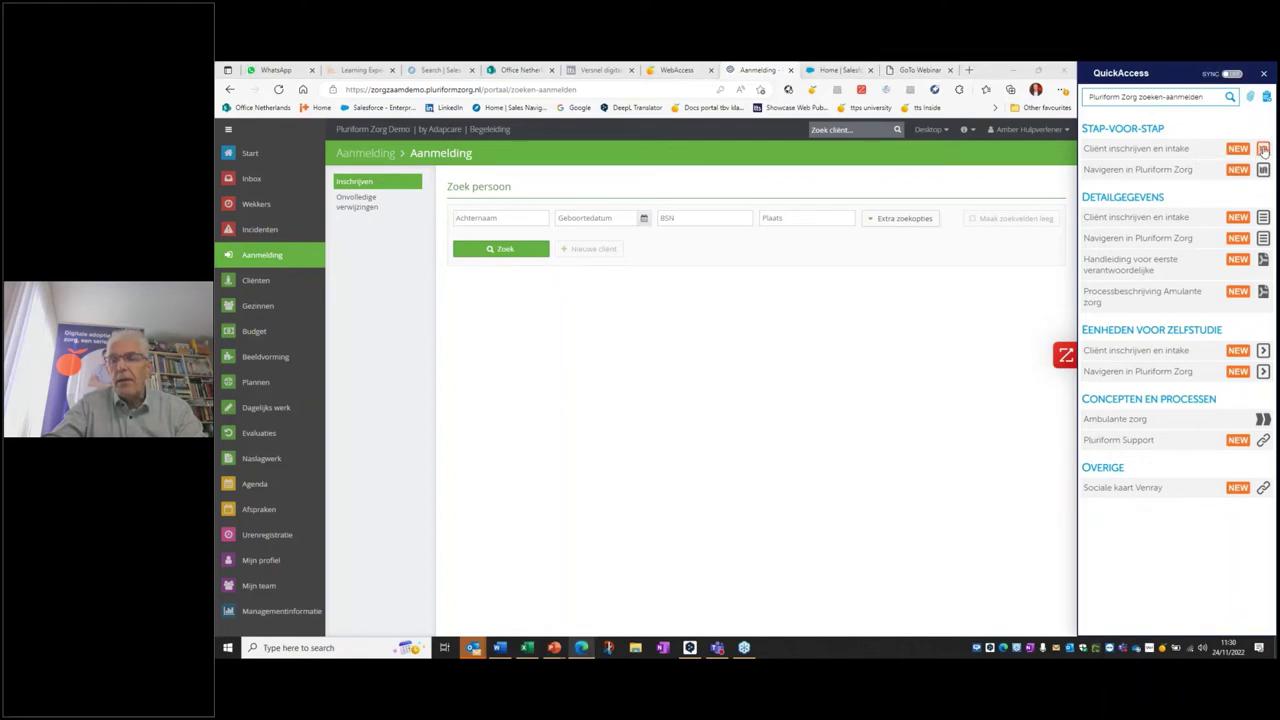
click(1263, 148)
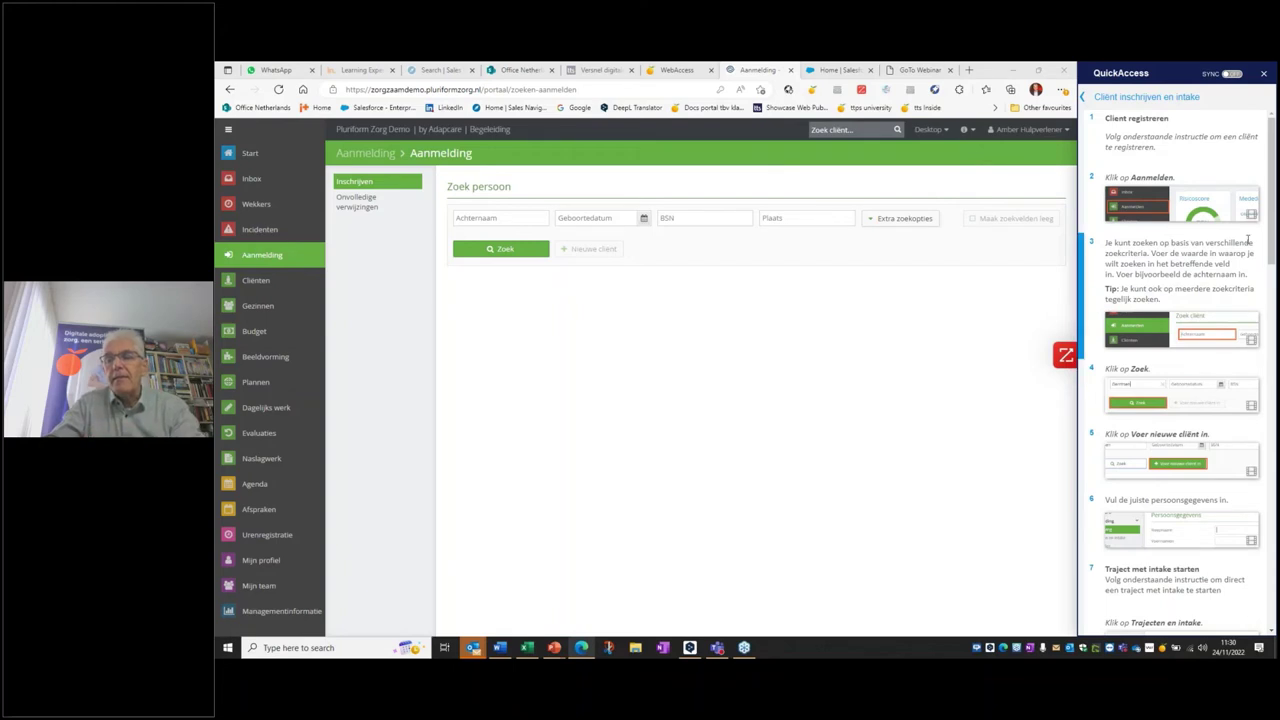
scroll(1266, 229, up, 1)
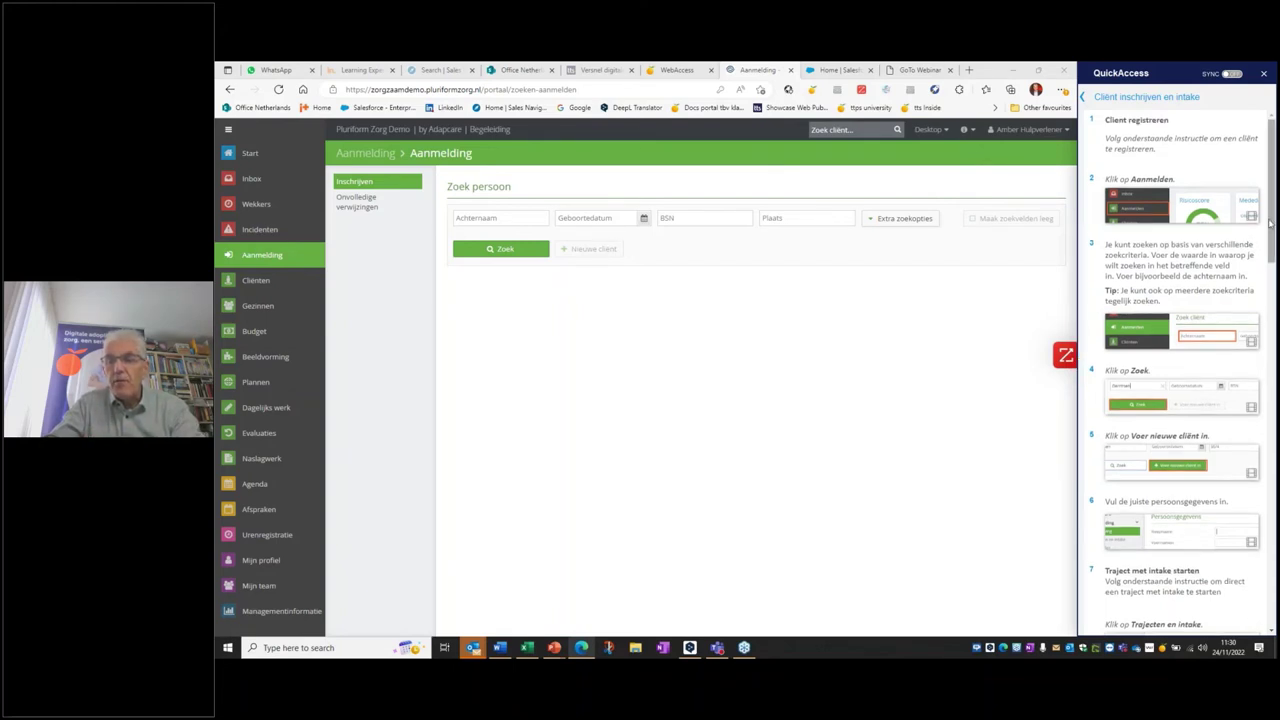
mouse_move(1270, 224)
mouse_down()
mouse_move(1268, 290)
mouse_move(1267, 228)
mouse_up()
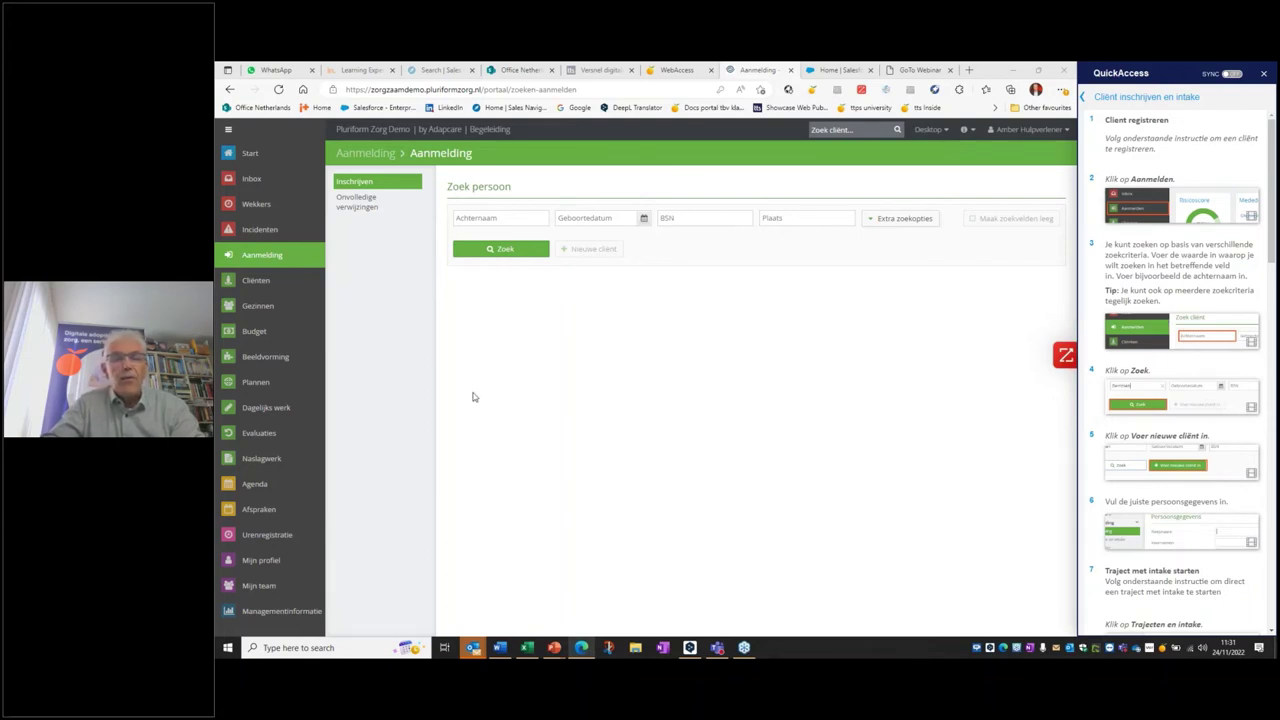
Search for the person by surname under Zoek persoon and start a new client registration.
click(465, 221)
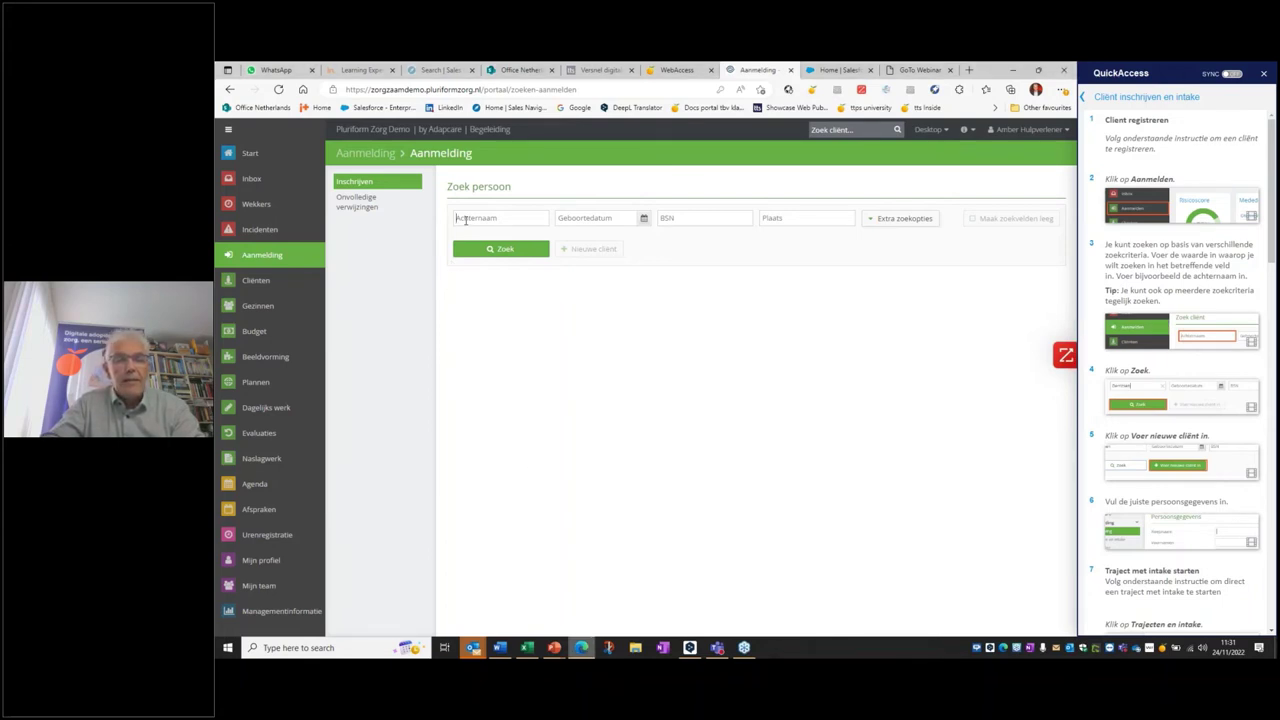
text(Arts)
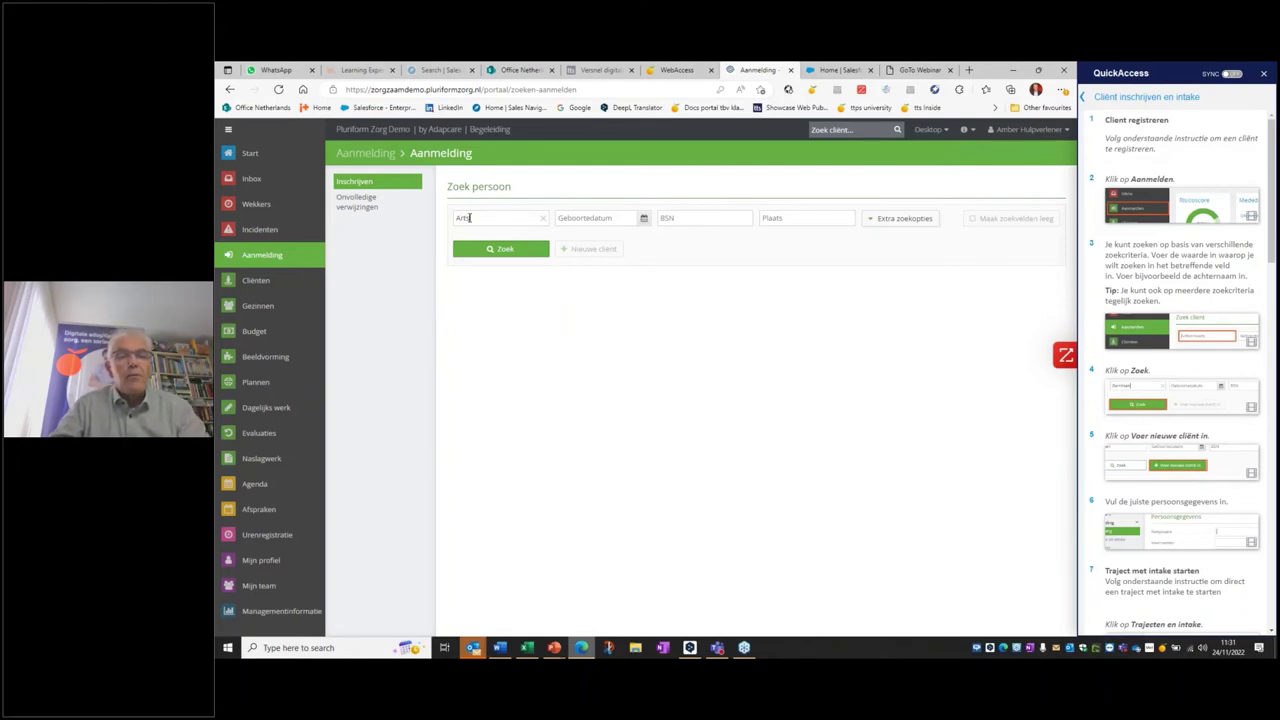
click(488, 250)
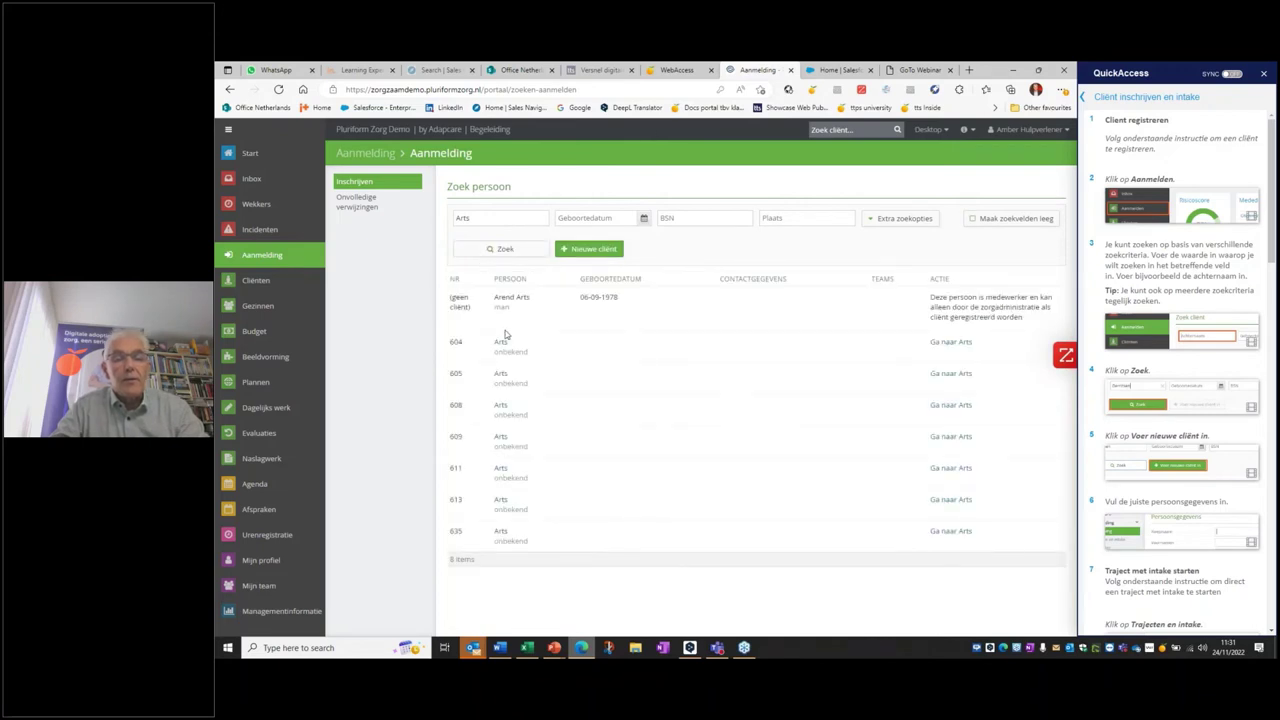
click(604, 252)
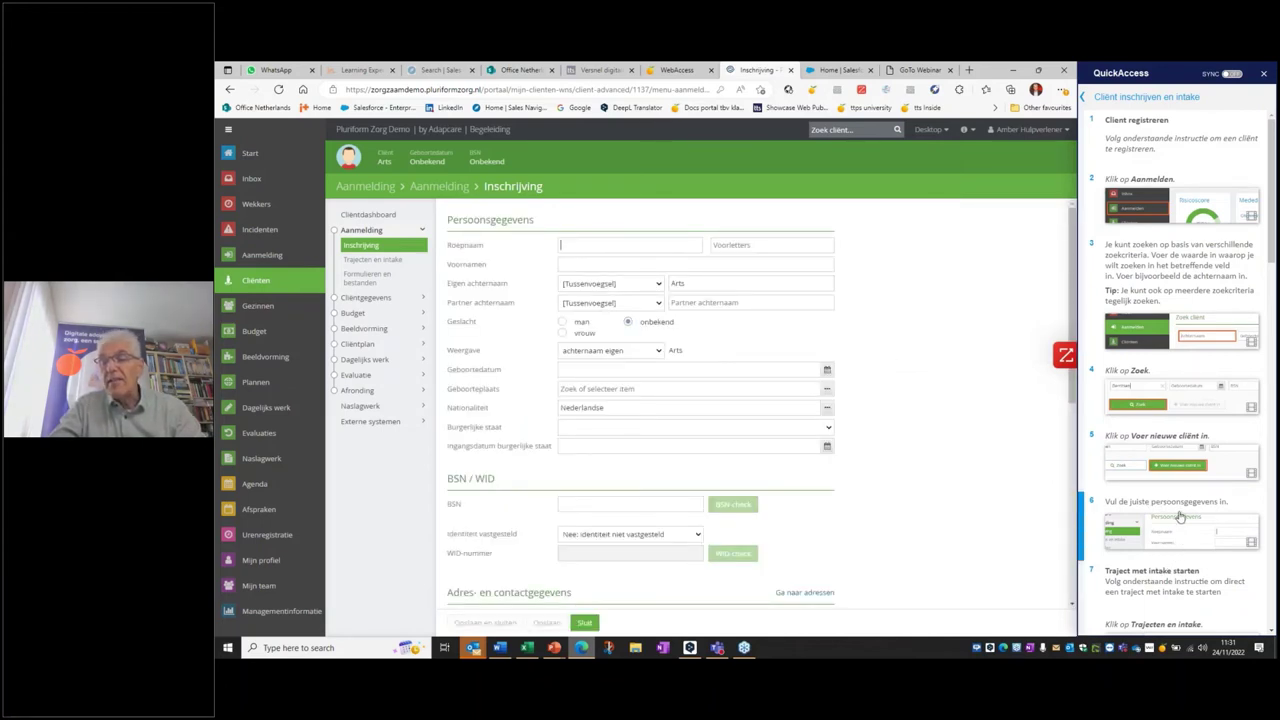
Enlarge the guide's step 6 image, view the detail document Cliënt inschrijven en intake, and return to the client registration form.
click(1251, 543)
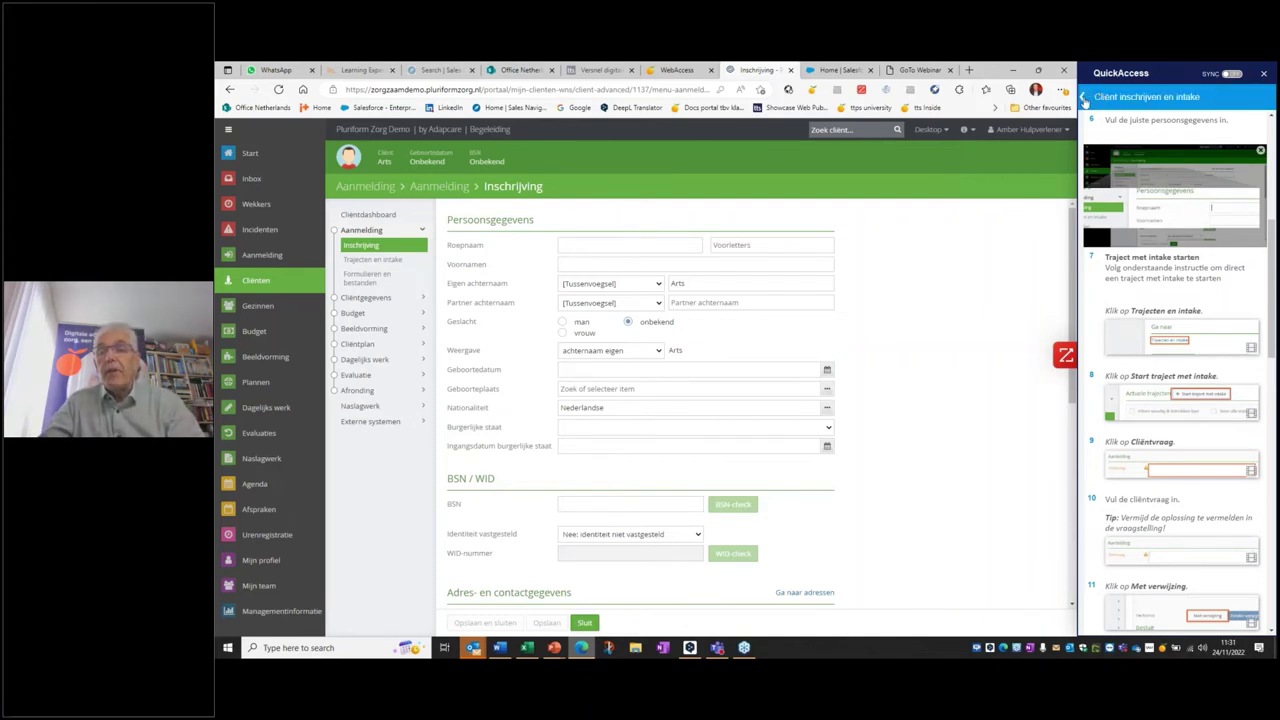
click(1083, 97)
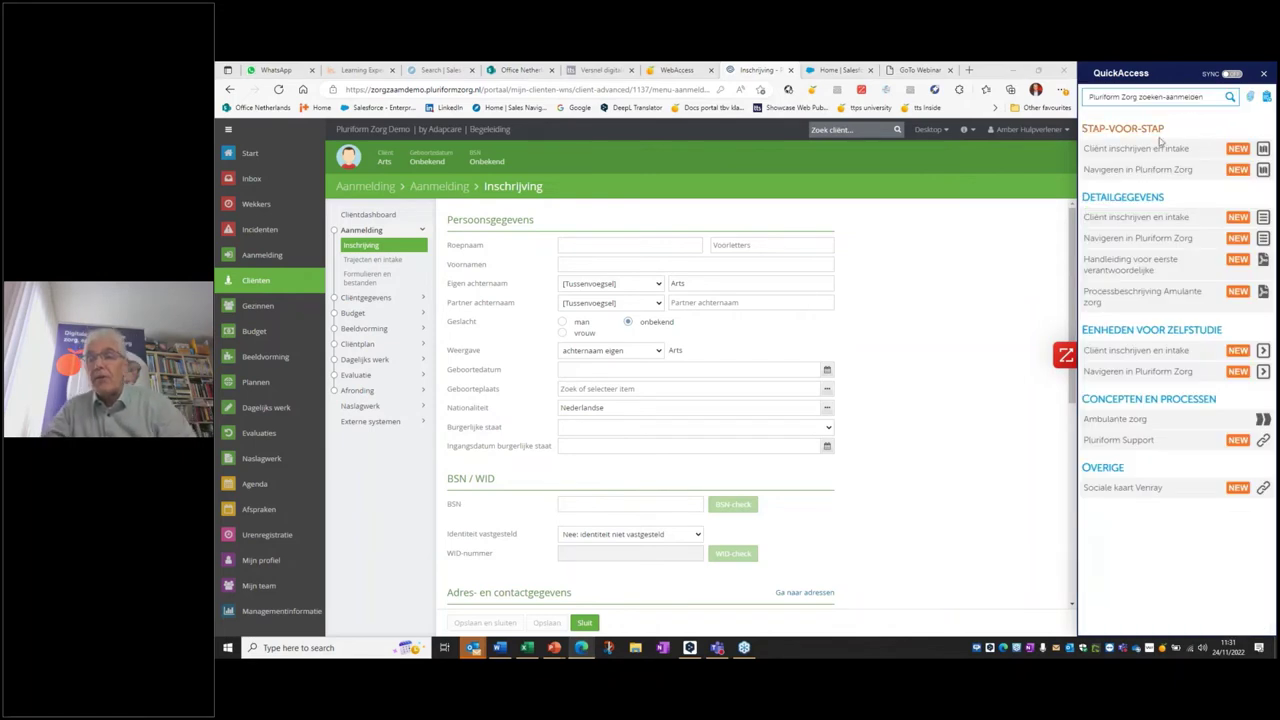
click(1265, 221)
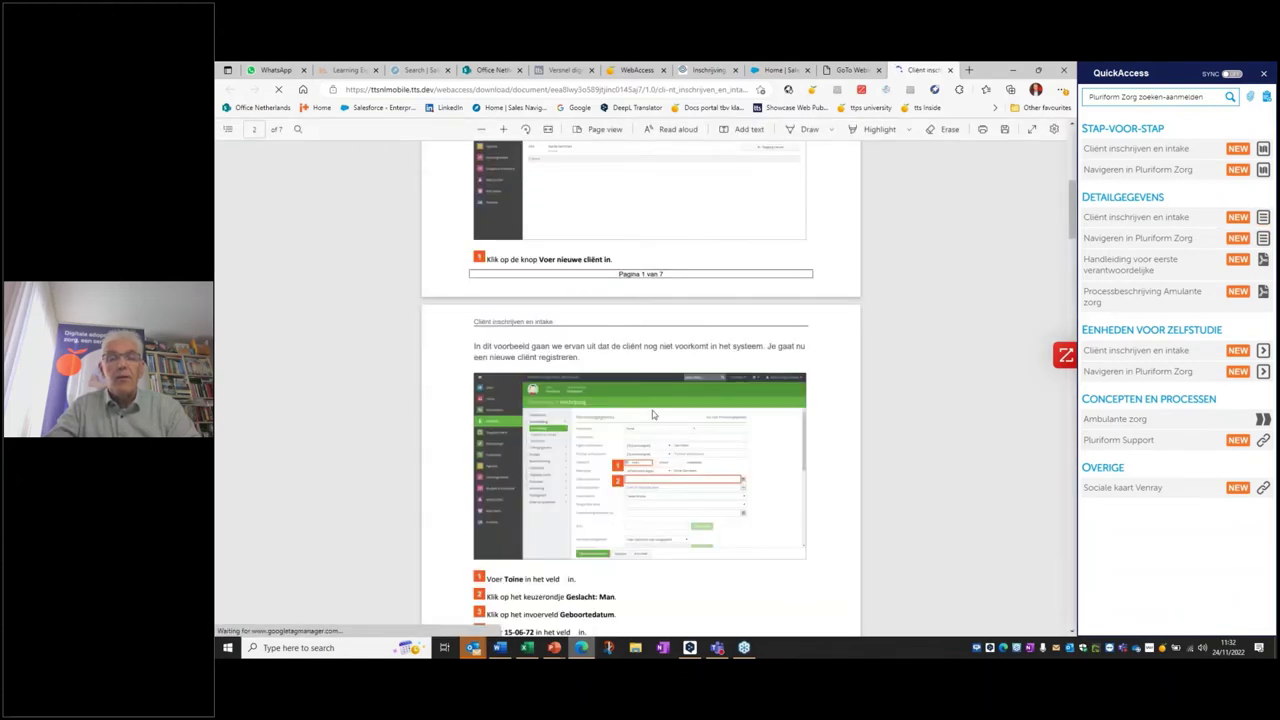
scroll(660, 410, up, 6)
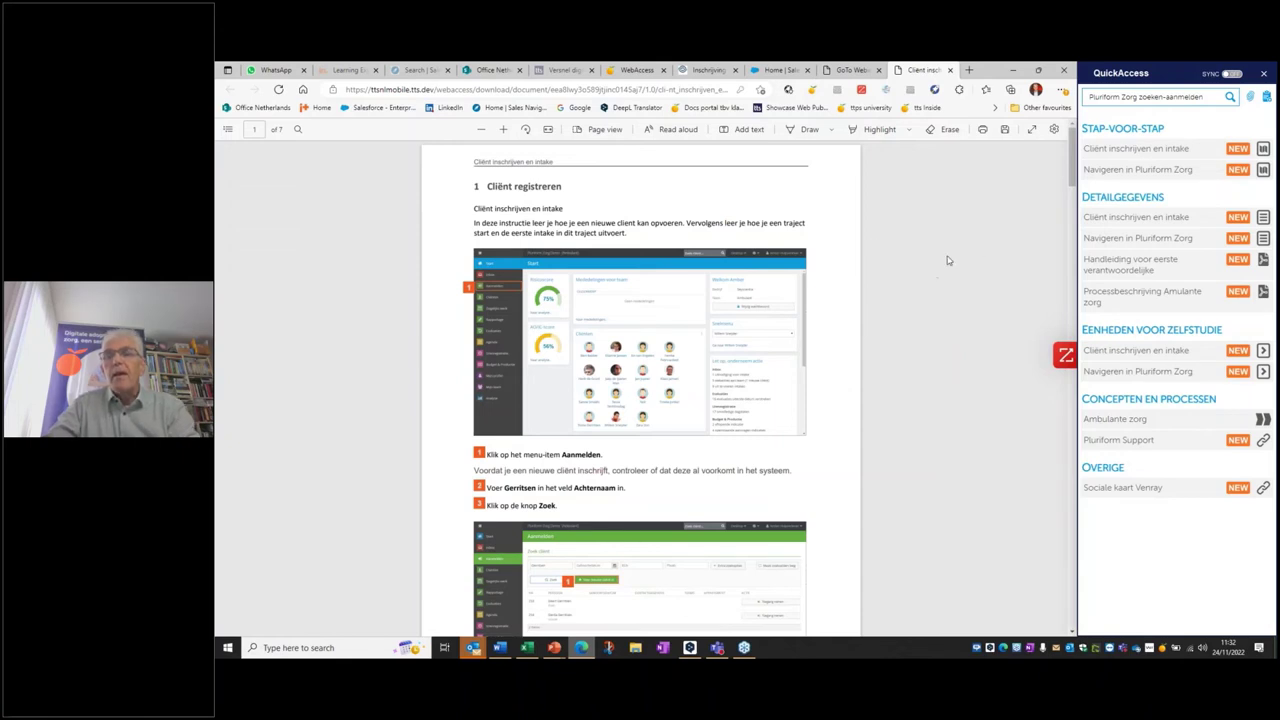
click(707, 70)
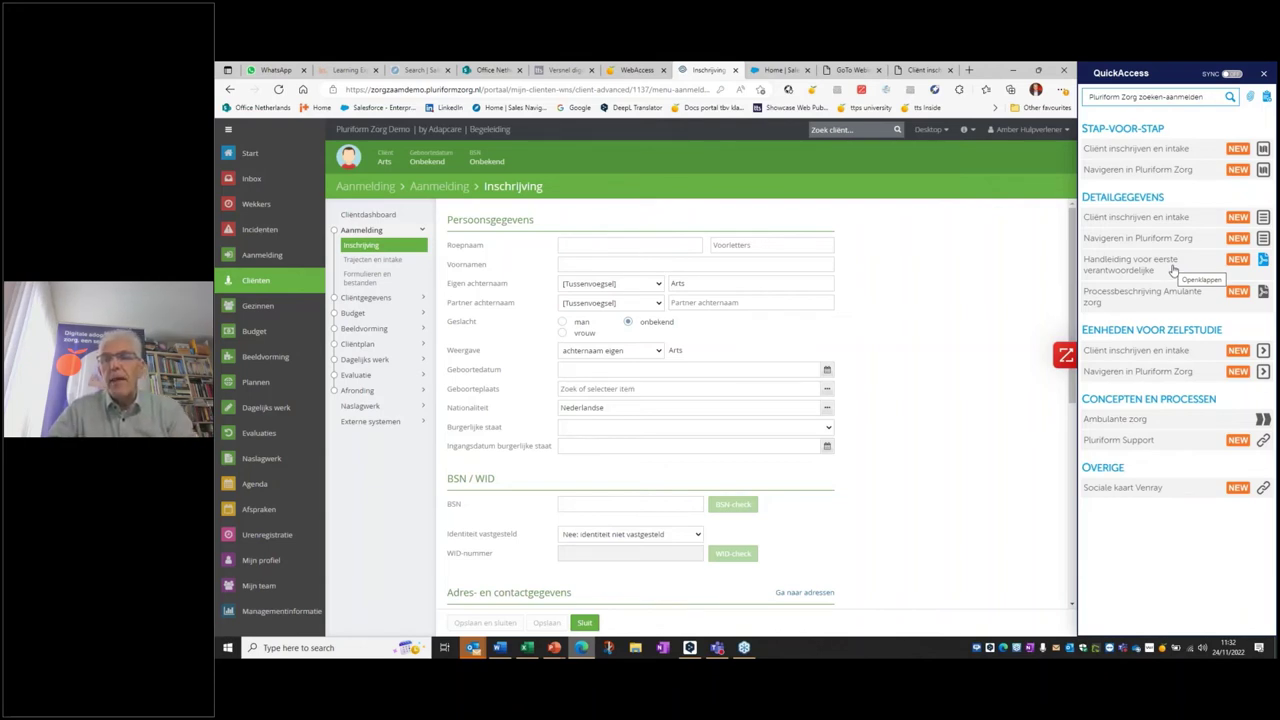
View the manual Handleiding voor eerste verantwoordelijke and return to the client registration form.
click(1263, 261)
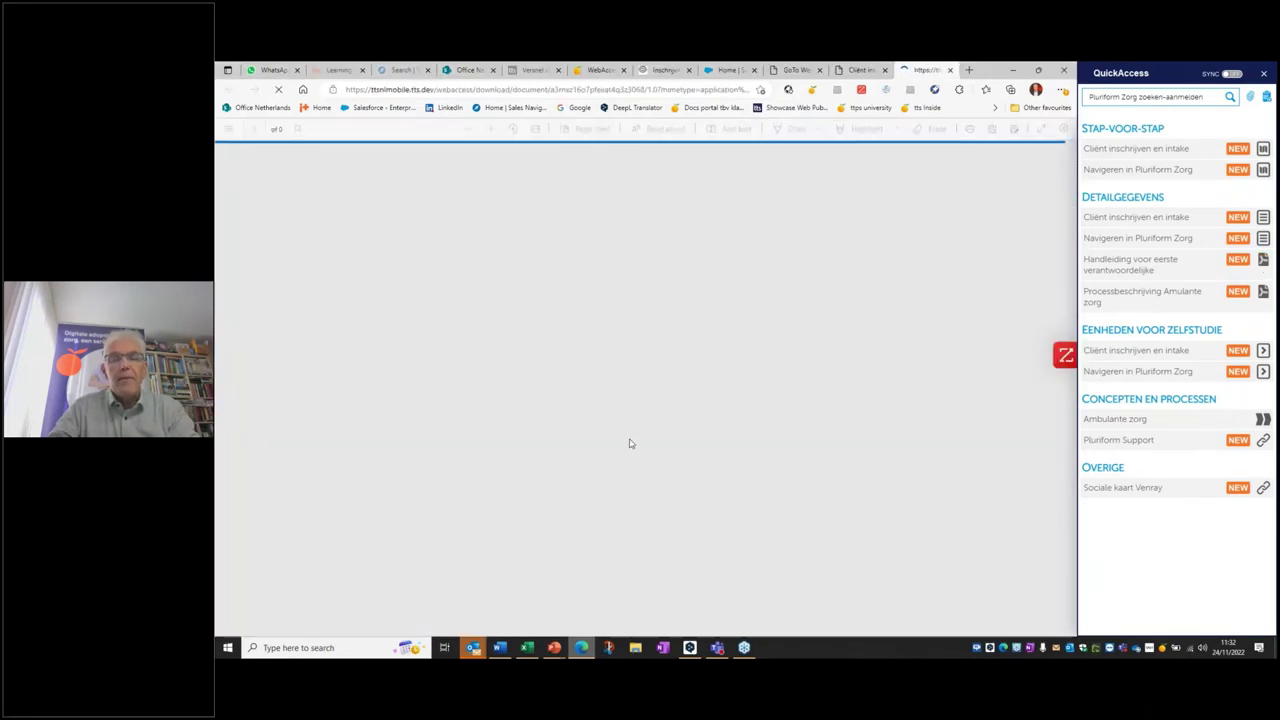
scroll(518, 418, down, 2)
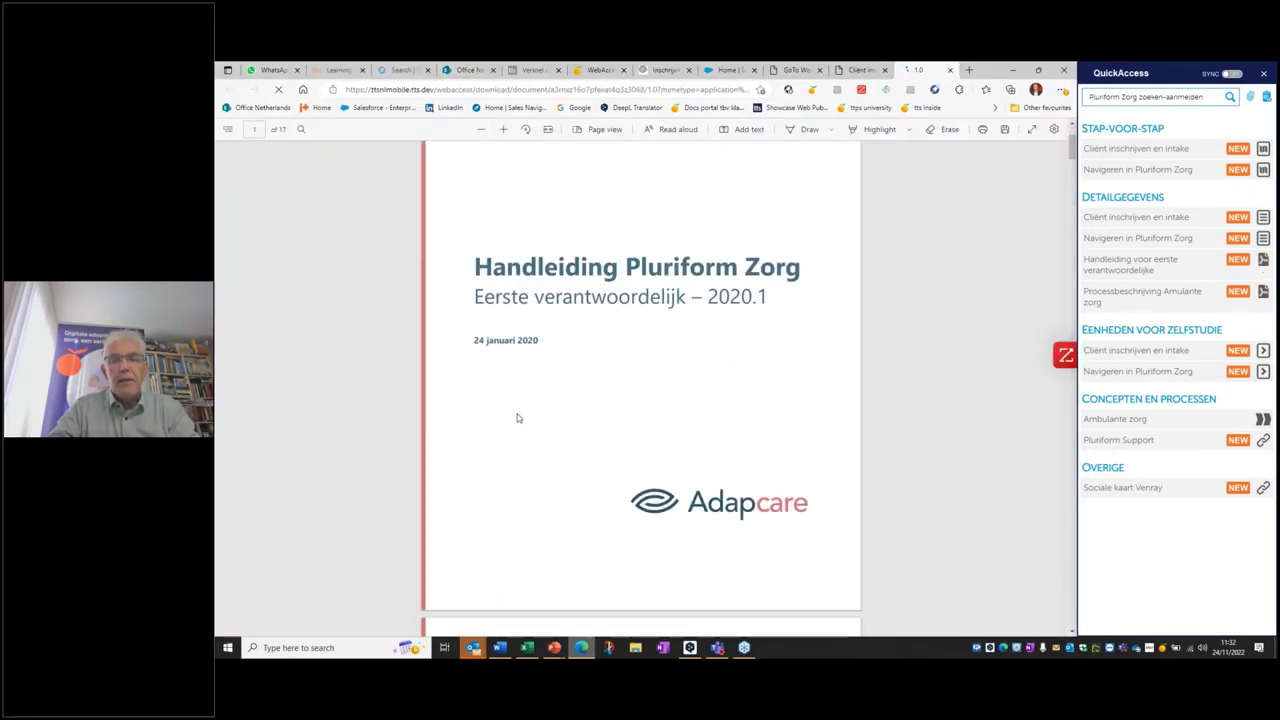
scroll(518, 418, down, 1)
scroll(518, 418, up, 3)
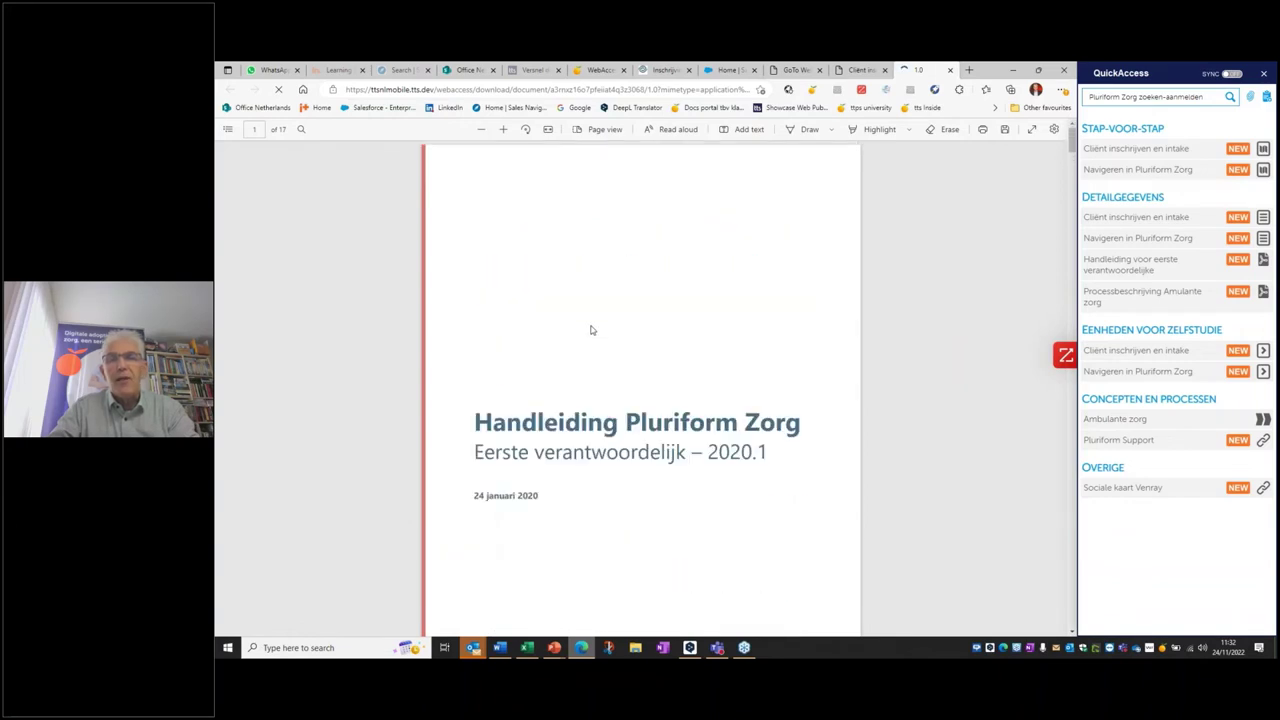
click(668, 72)
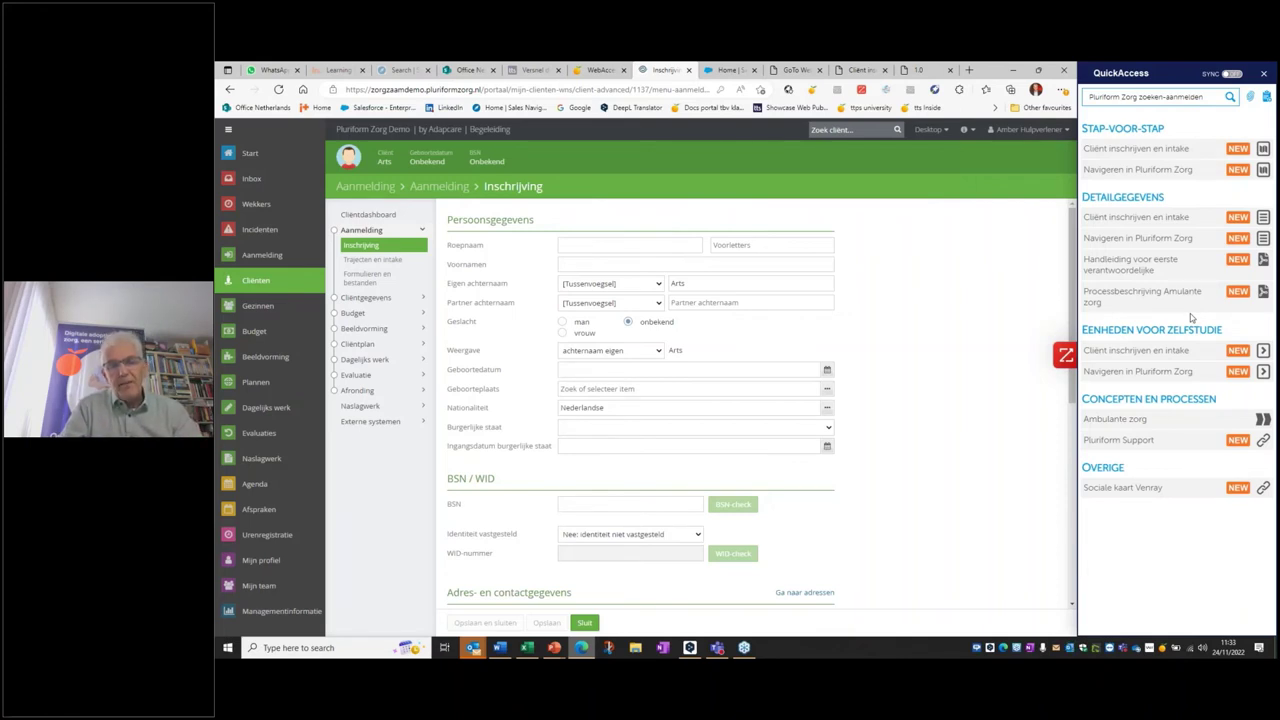
Start the self-study unit Cliënt inschrijven en intake and check its interactive and presentation modes.
click(1263, 351)
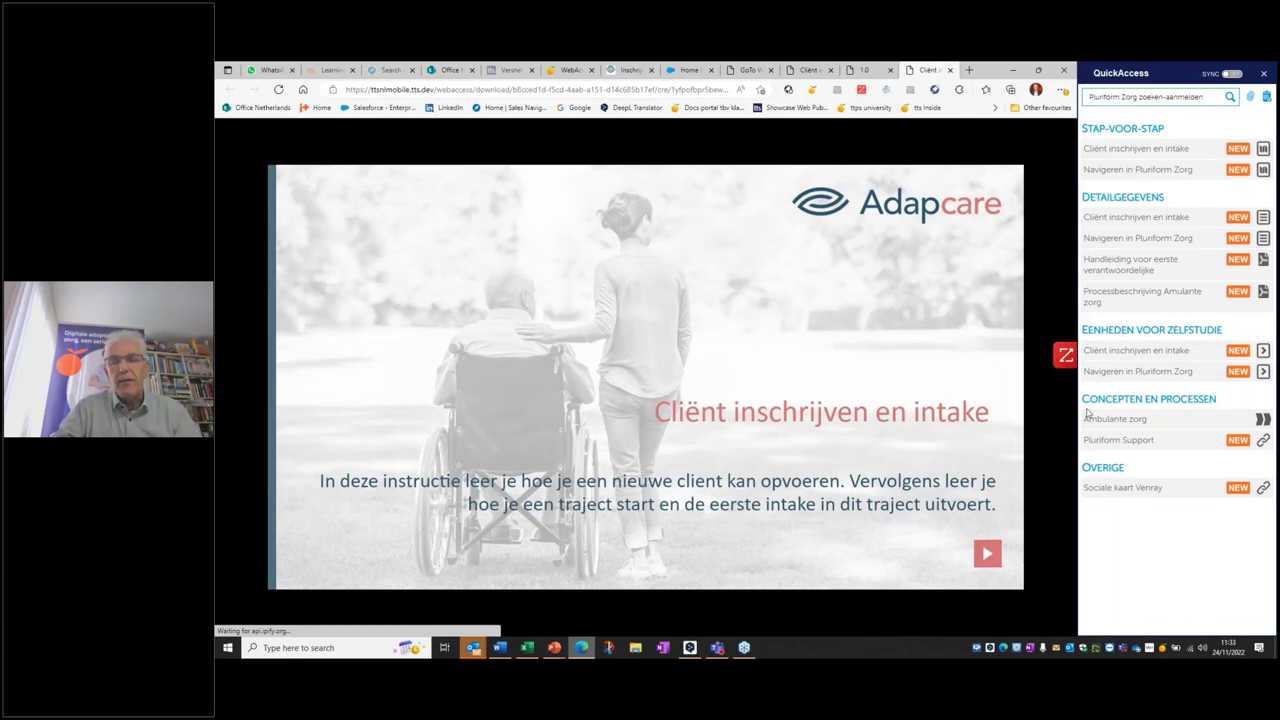
mouse_move(581, 647)
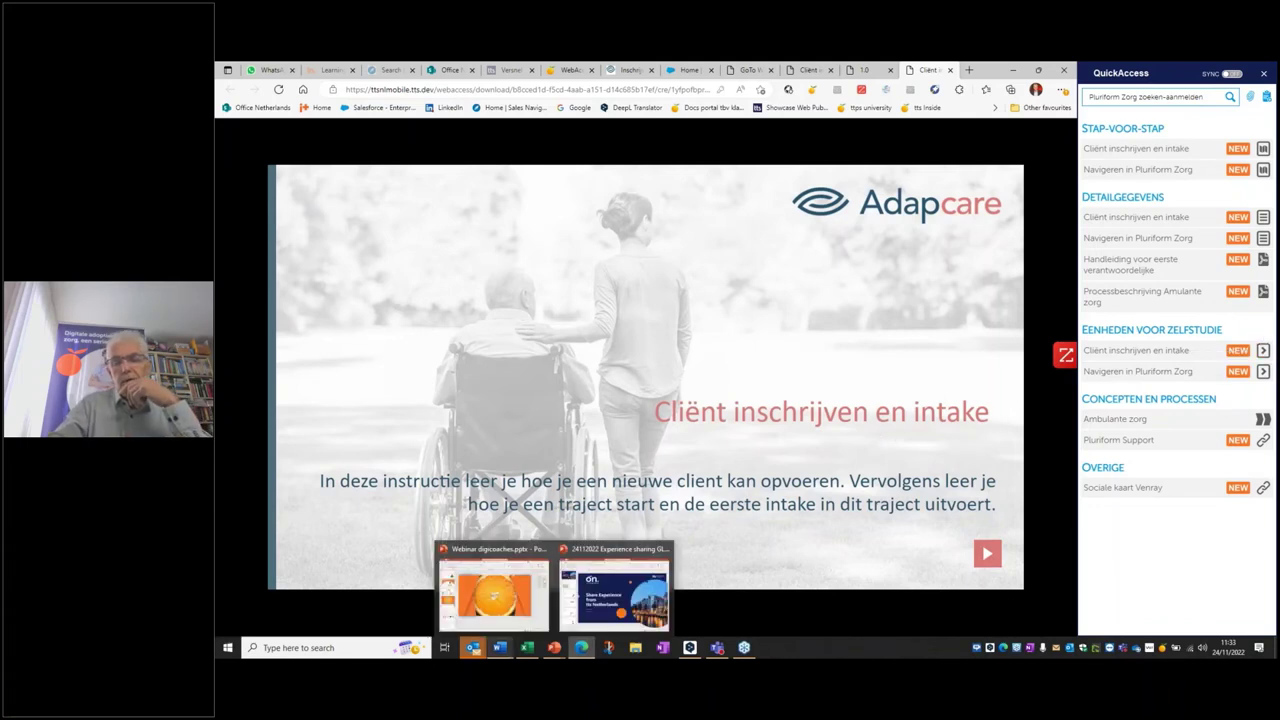
click(987, 555)
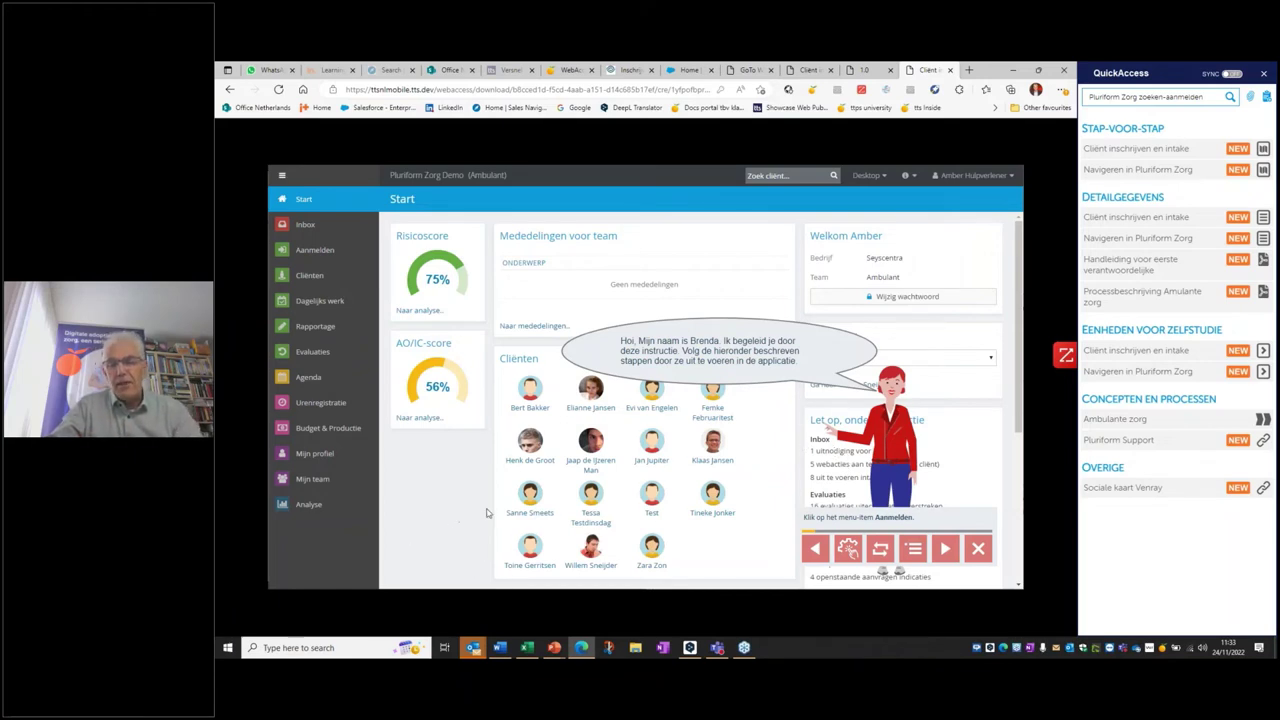
click(847, 548)
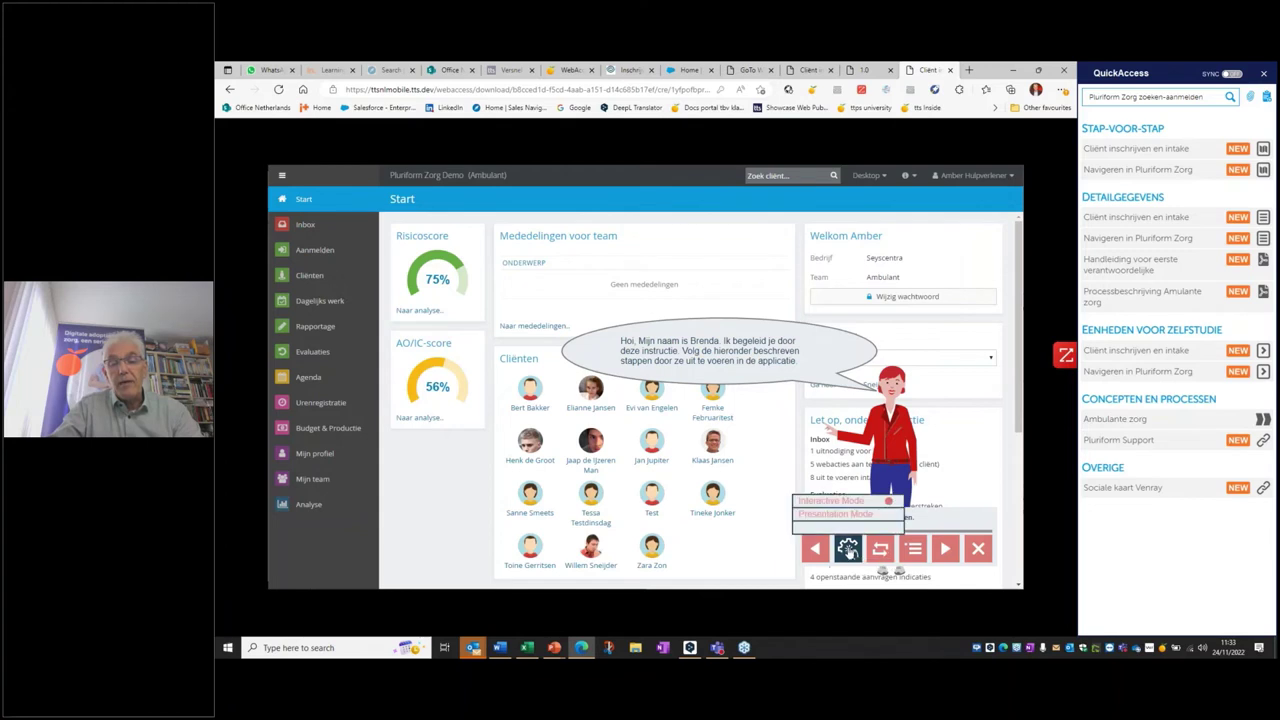
click(855, 515)
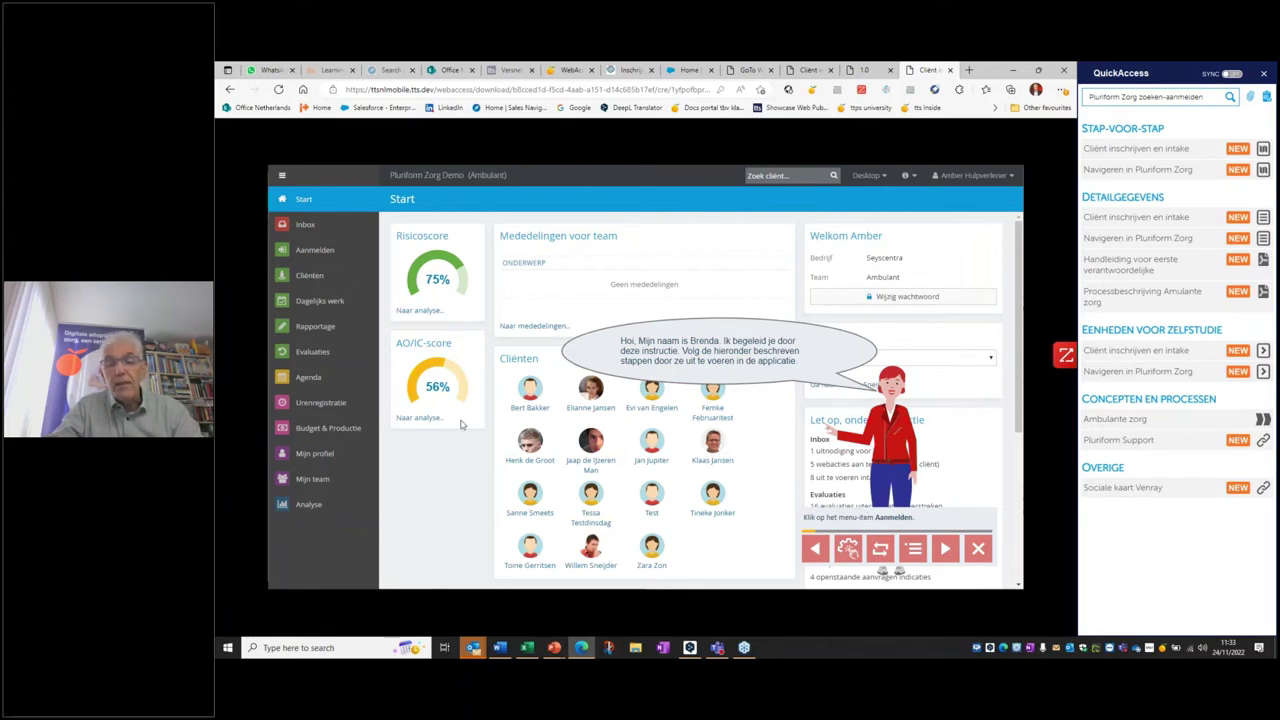
Practise searching for a client by the instructed surname on the simulation's Aanmelden page, and return to the real registration form.
click(318, 250)
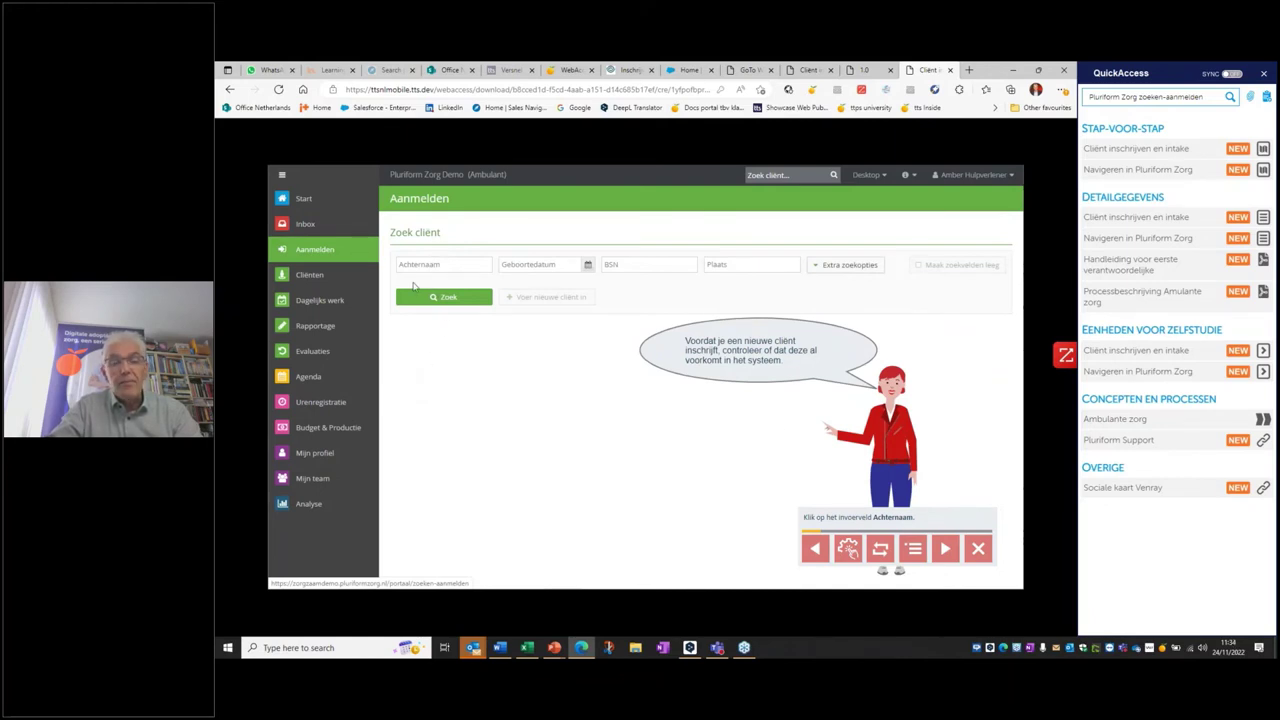
click(427, 263)
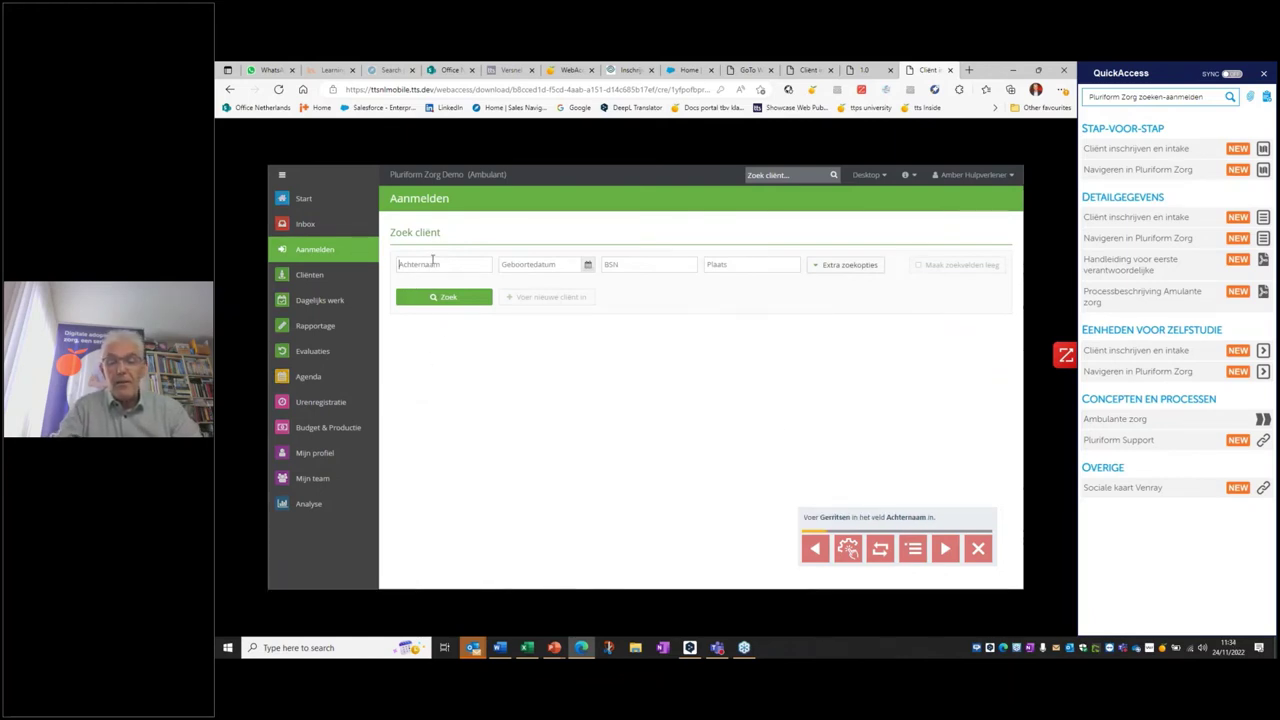
text(Ger)
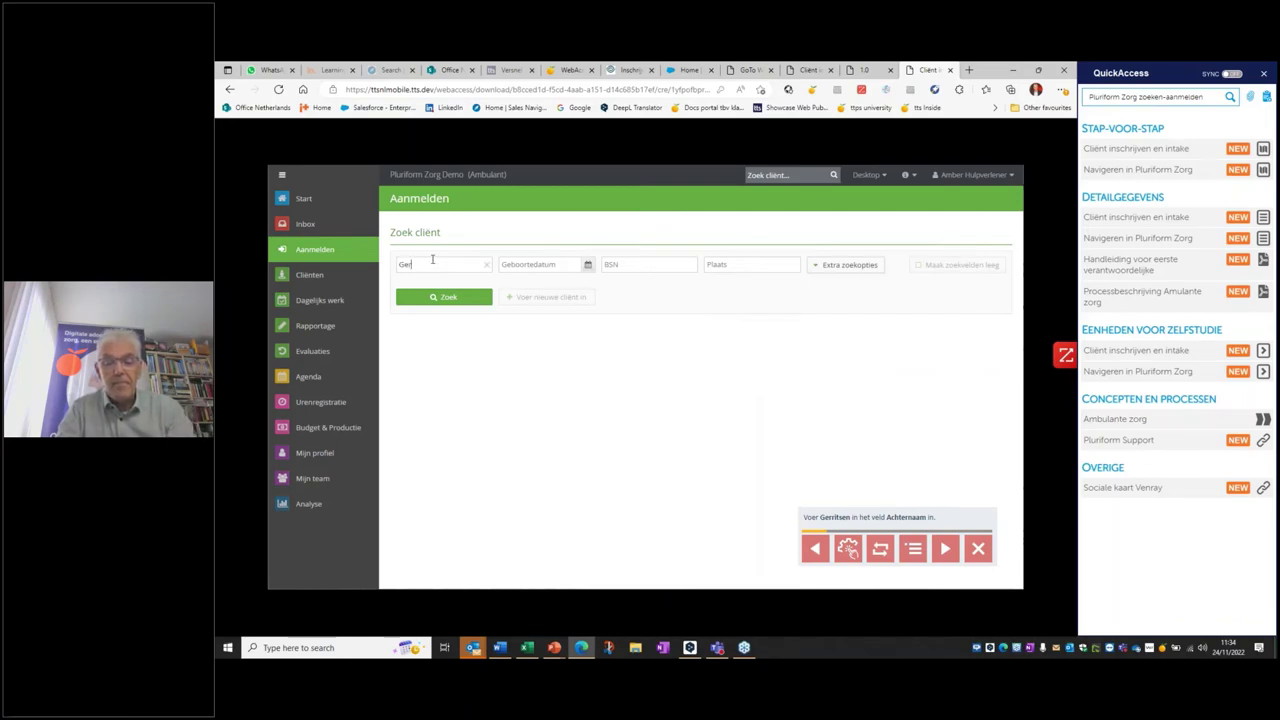
text(ritsen)
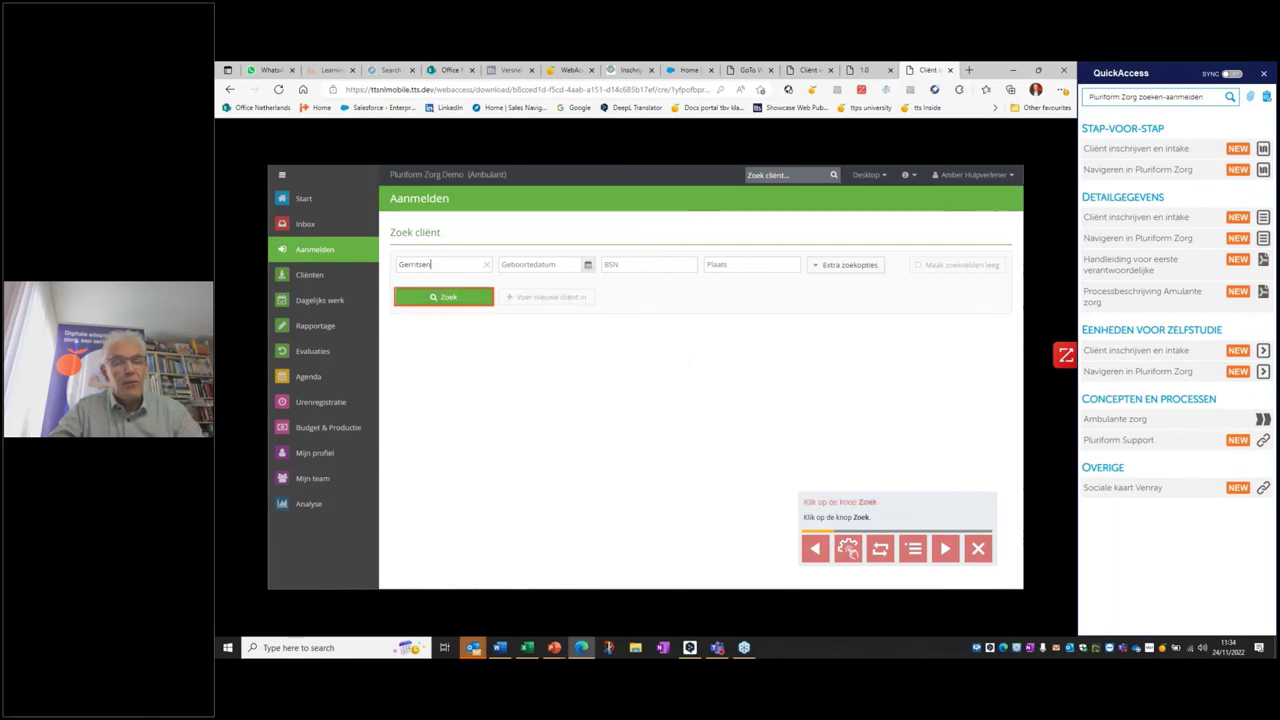
key(Return)
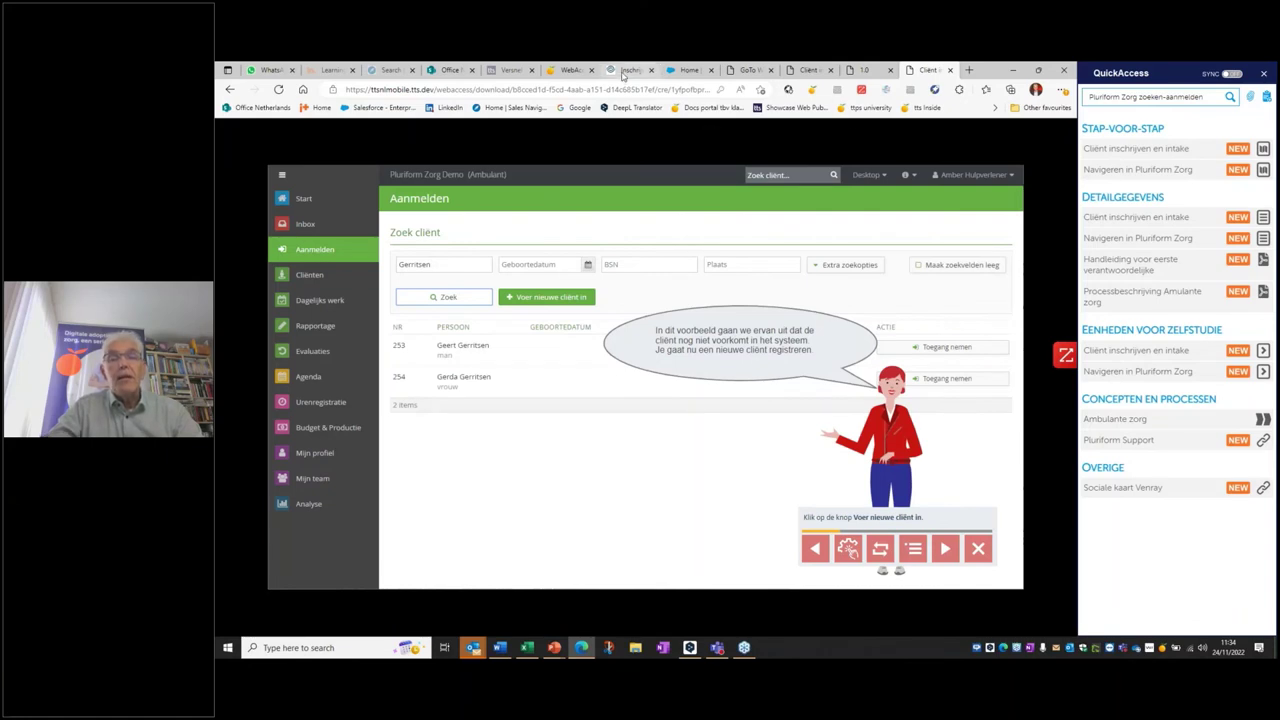
click(624, 71)
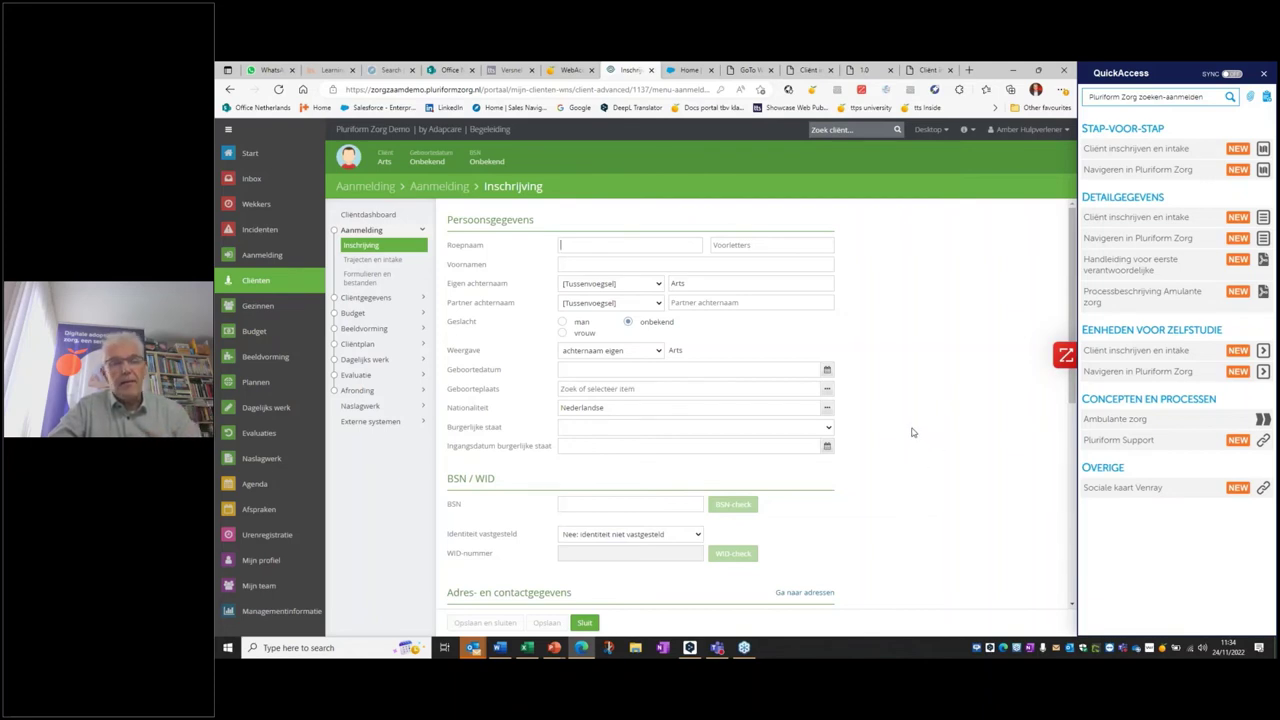
View the phases of the Ambulante zorg process and toggle the view for the Ambulante begeleider role on and off.
click(1263, 420)
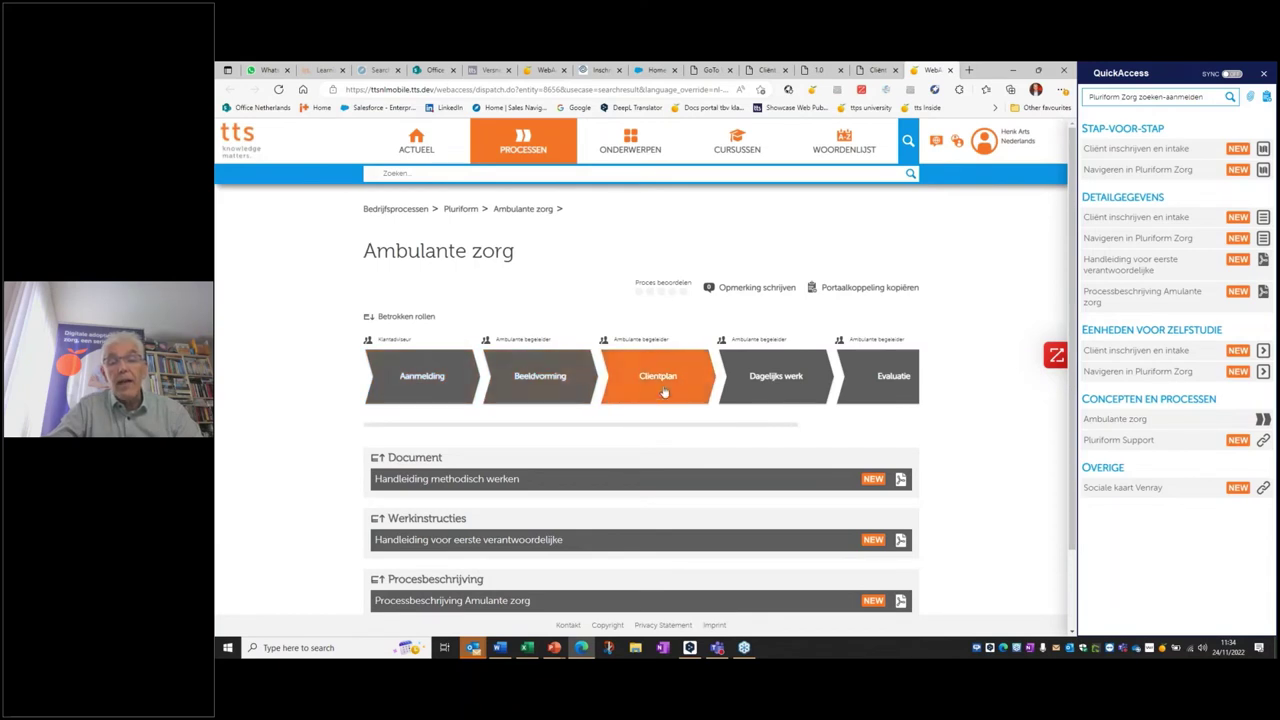
scroll(663, 428, right, 2)
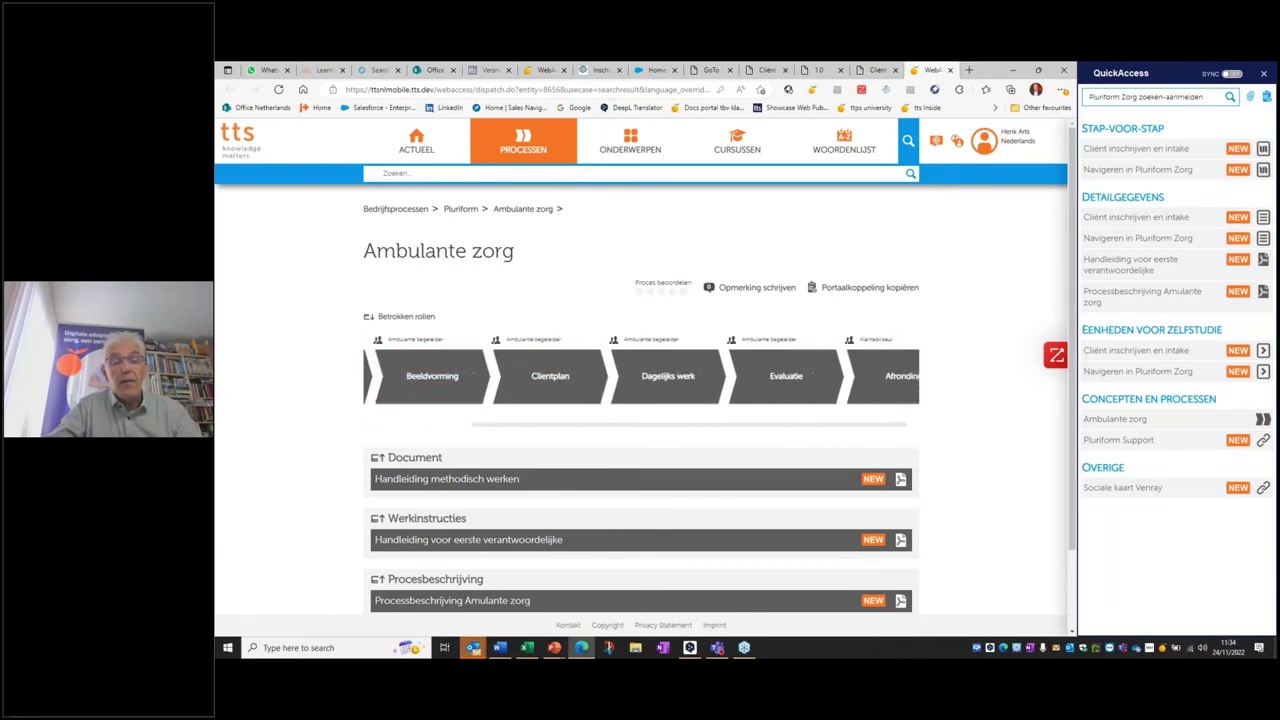
scroll(751, 437, left, 2)
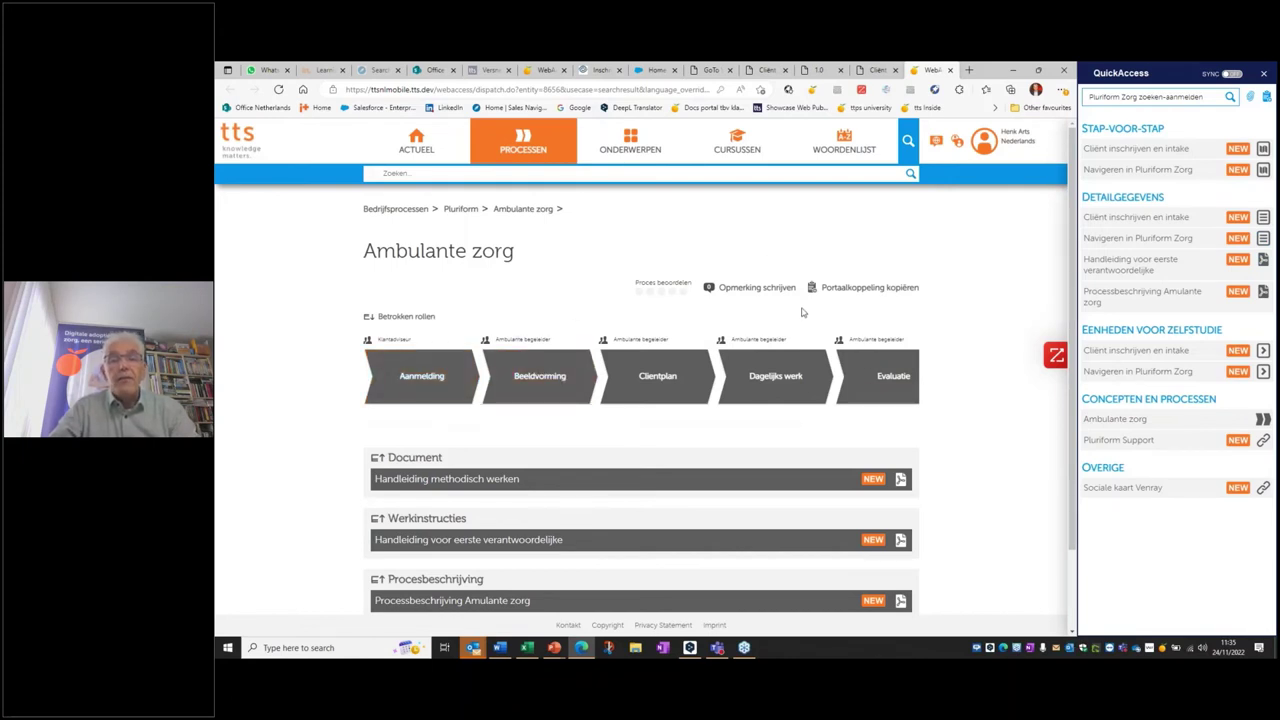
click(957, 141)
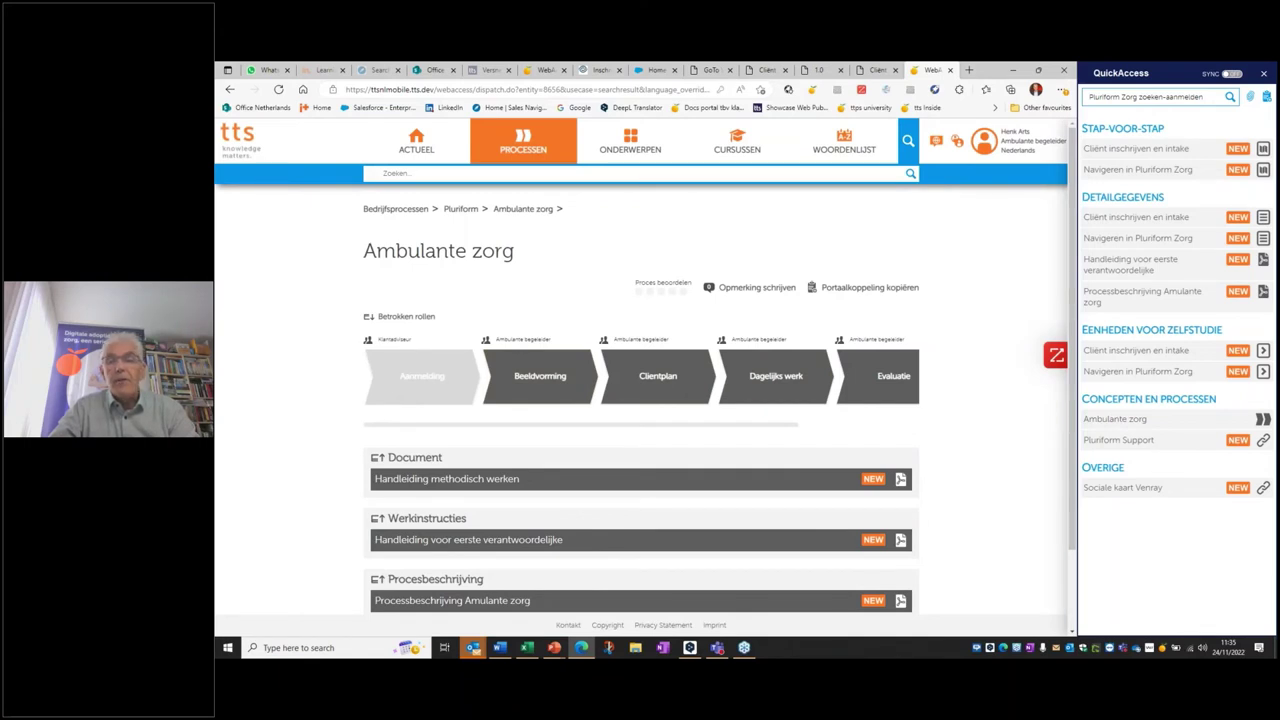
click(957, 140)
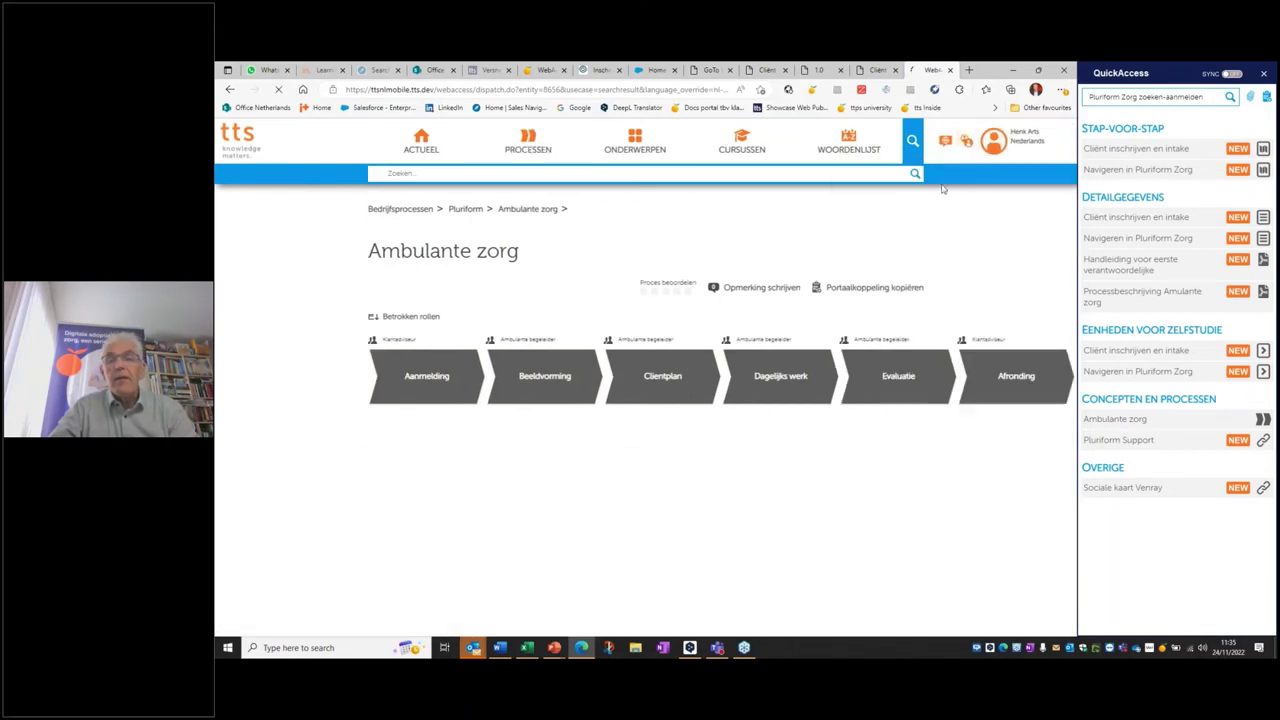
Return to the client registration form in Pluriform Zorg and close QuickAccess.
click(603, 70)
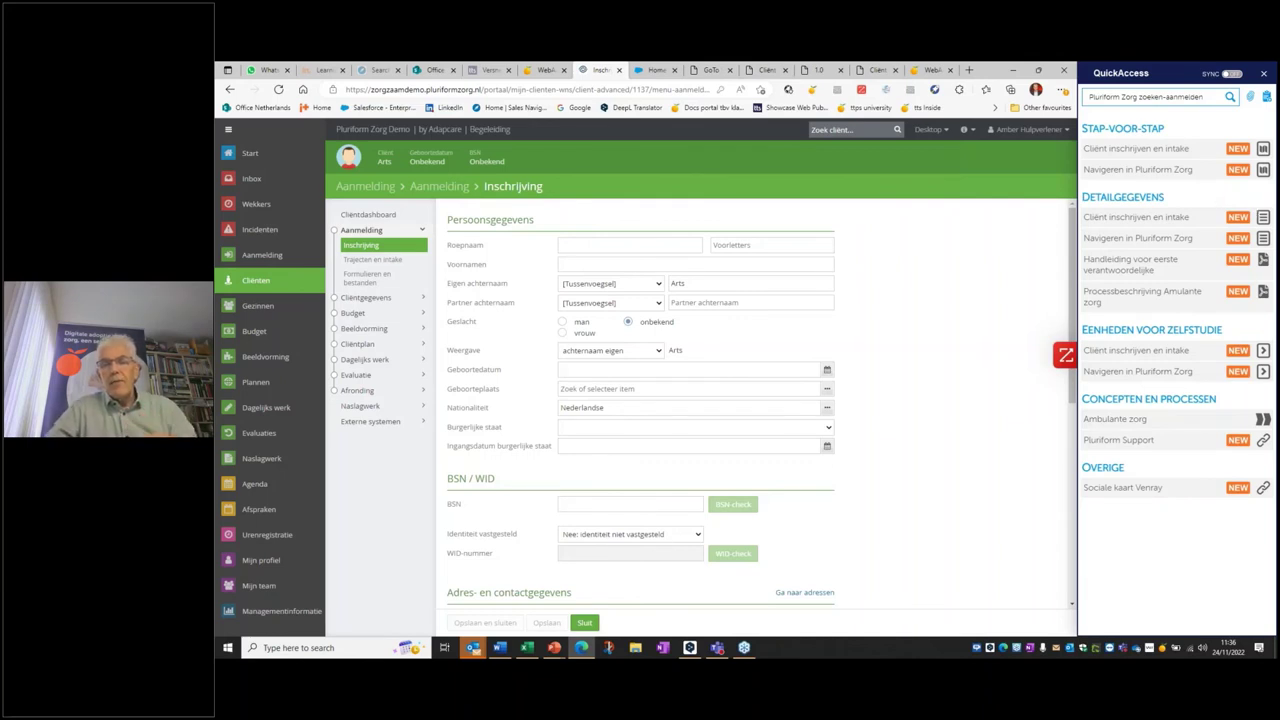
click(1265, 75)
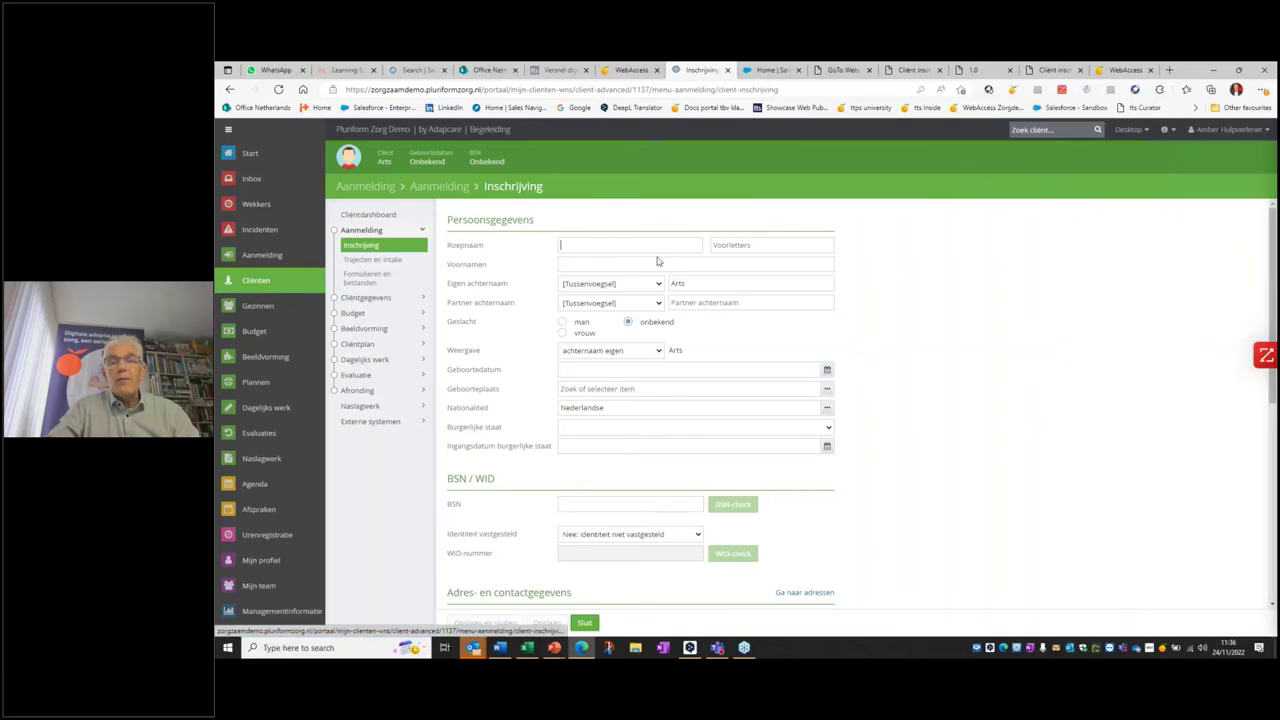
Switch to the tts WebAccess portal and view the contents of the Pluriform Basis course.
click(648, 72)
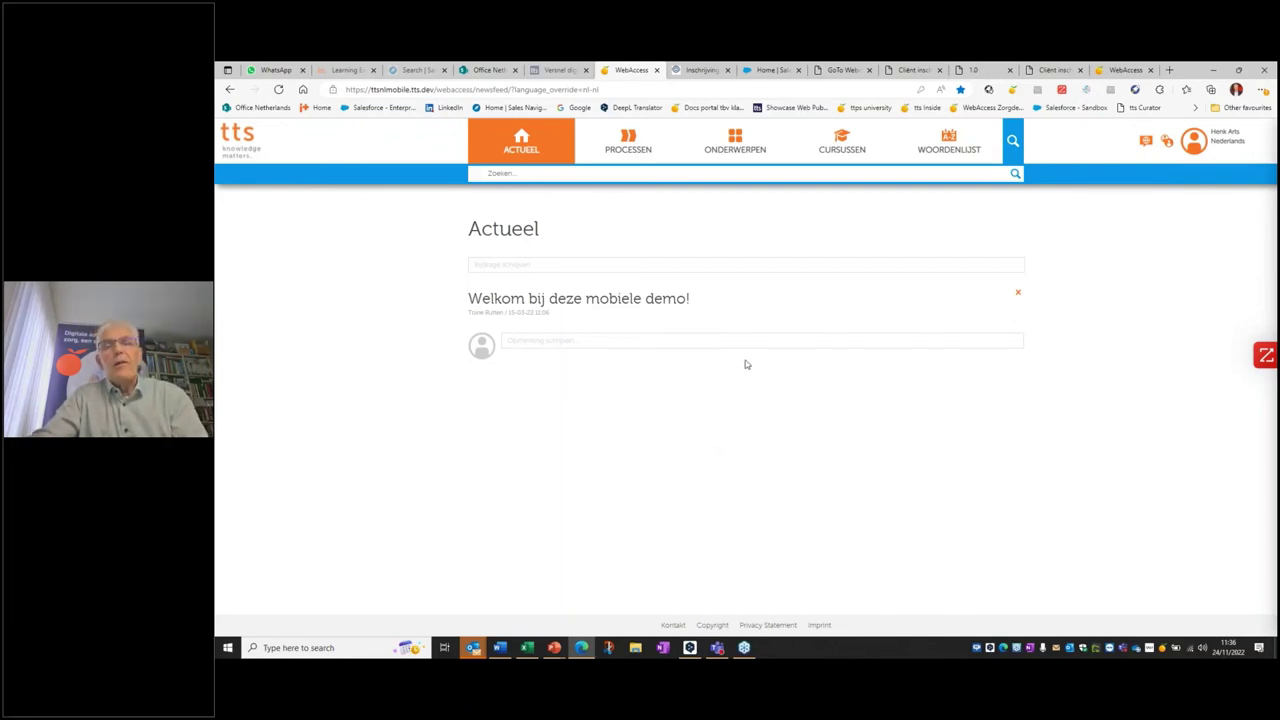
click(846, 148)
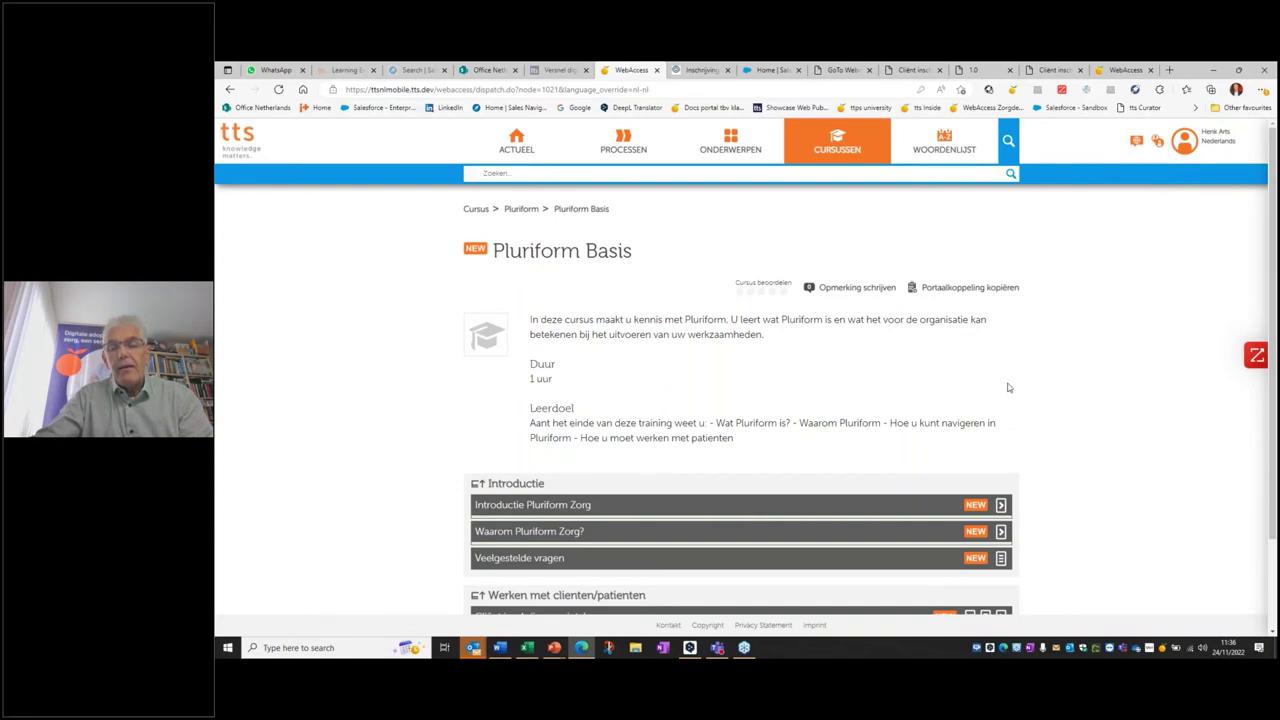
scroll(1006, 385, down, 2)
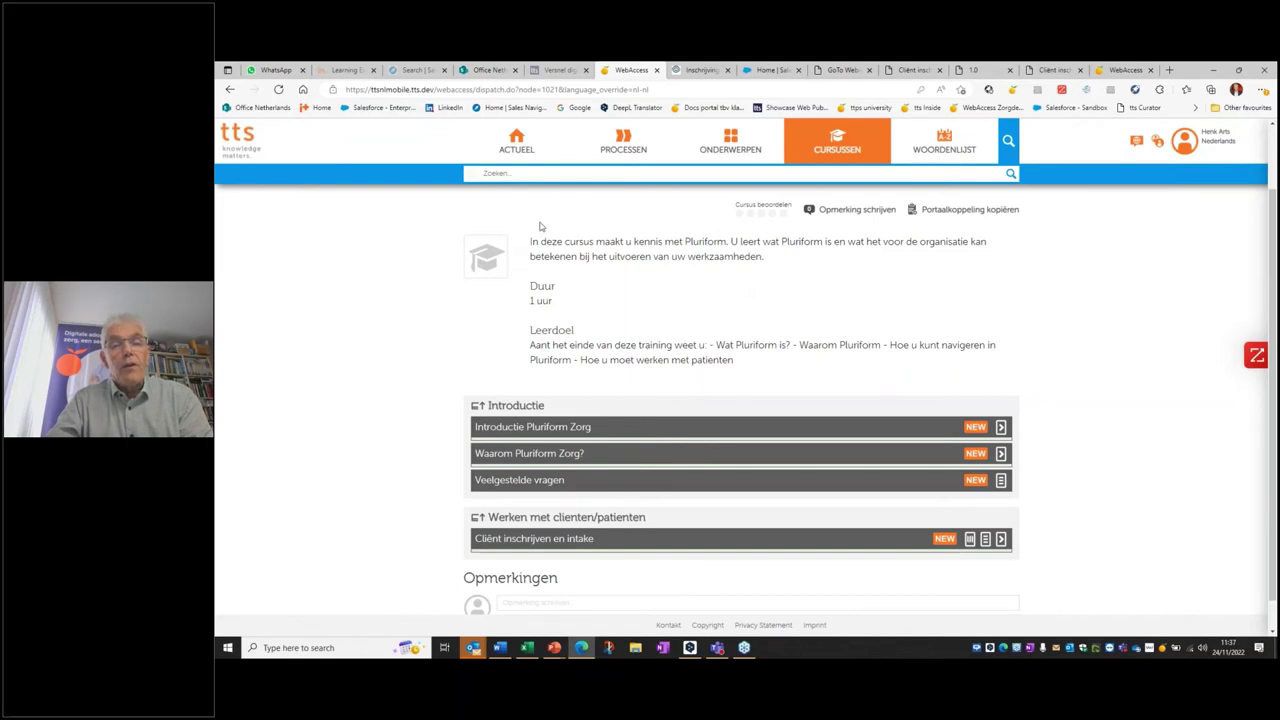
Go up to the overview of all business processes and open the Ambulante zorg process under Pluriform.
click(610, 148)
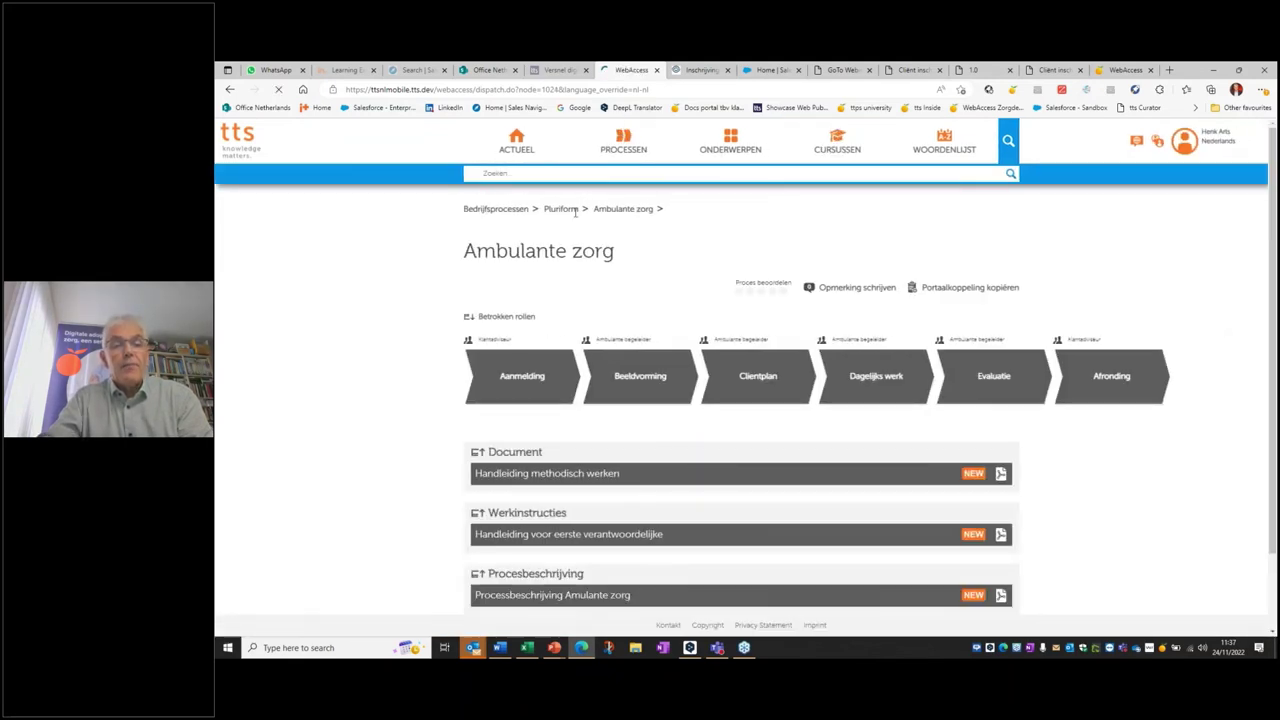
click(513, 210)
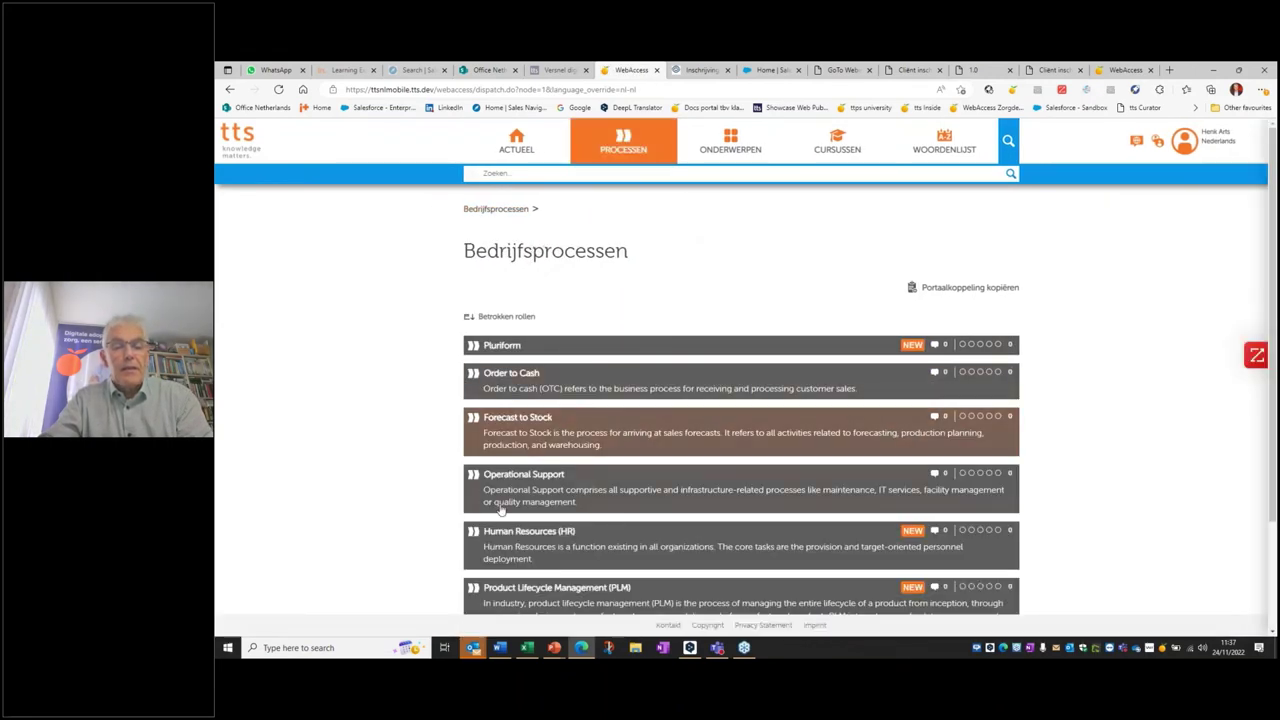
click(510, 346)
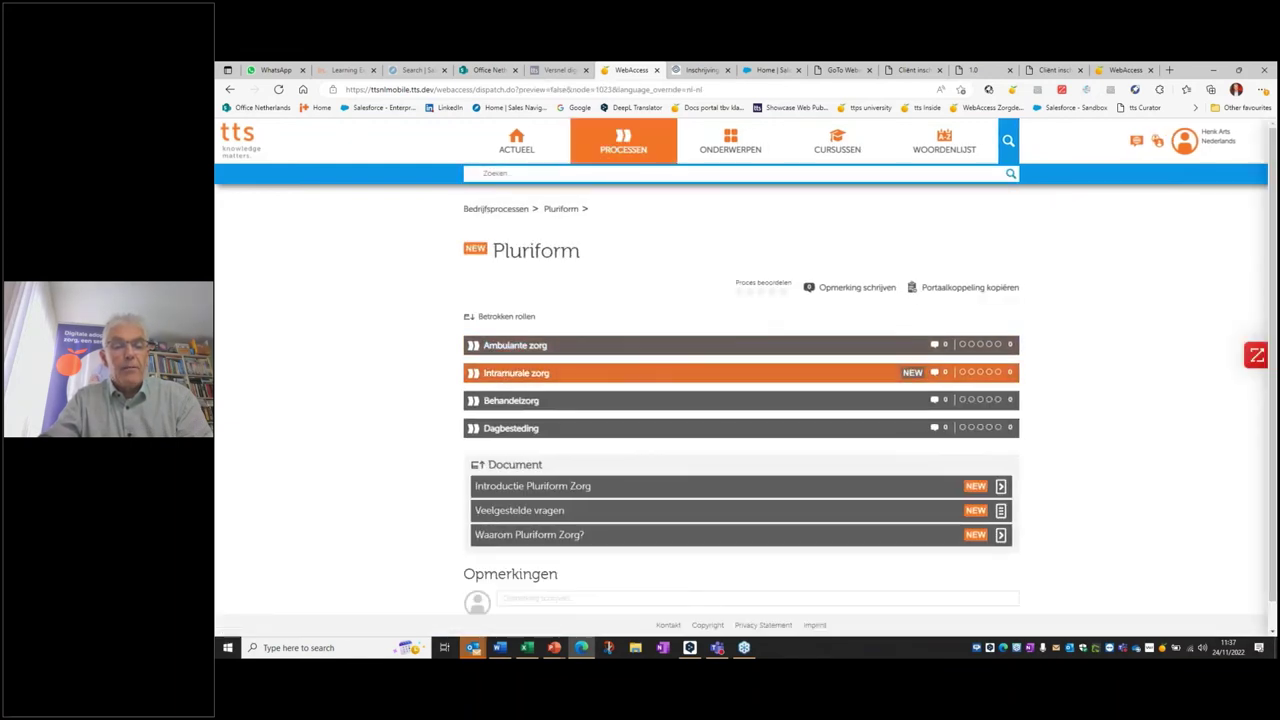
click(530, 348)
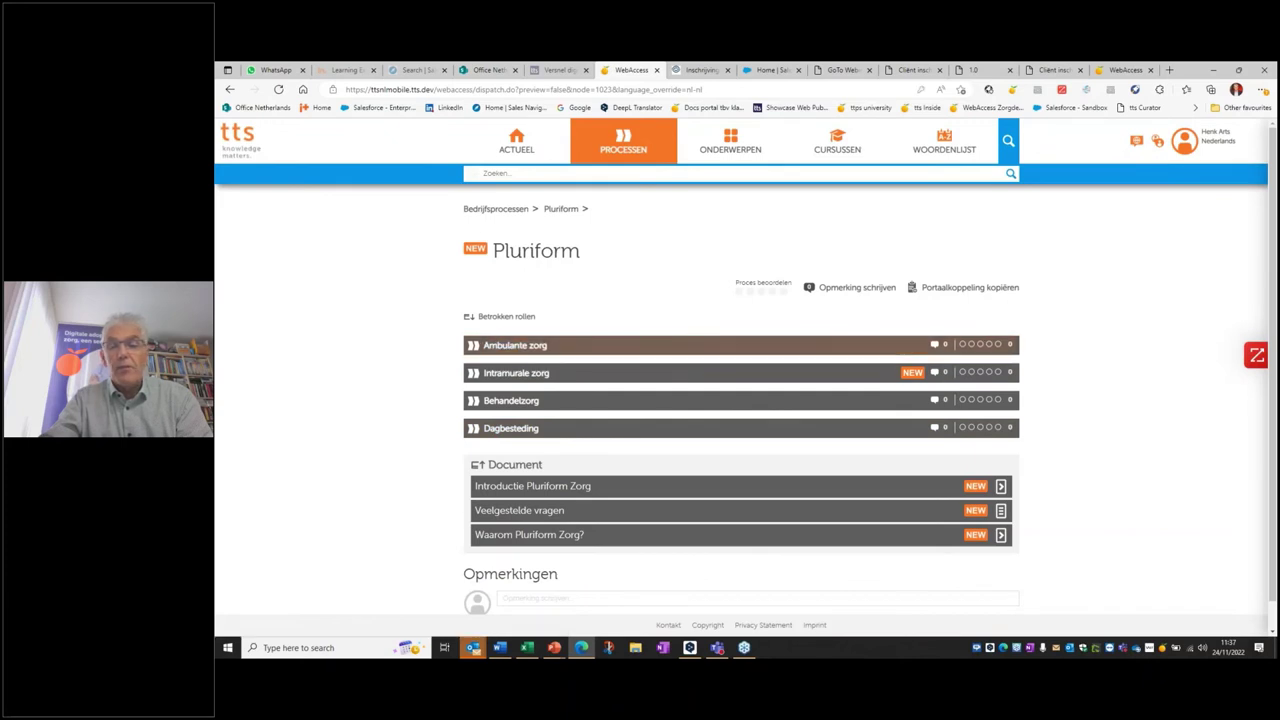
click(520, 347)
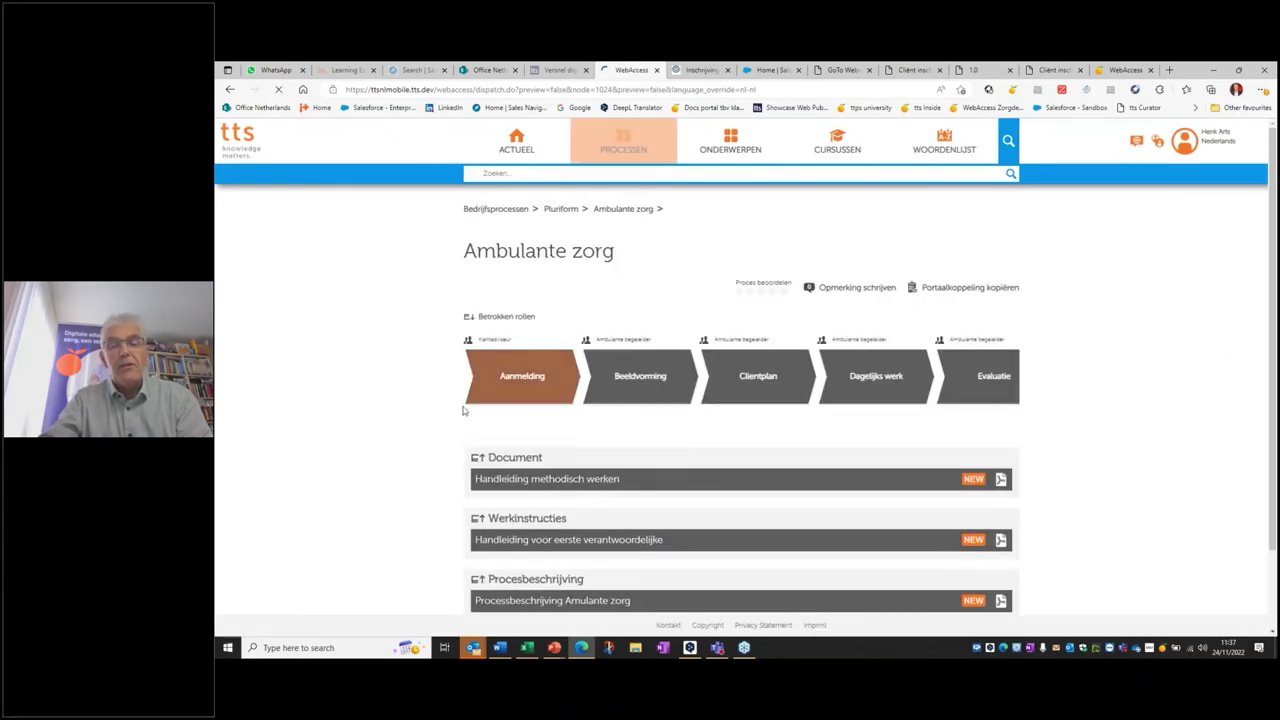